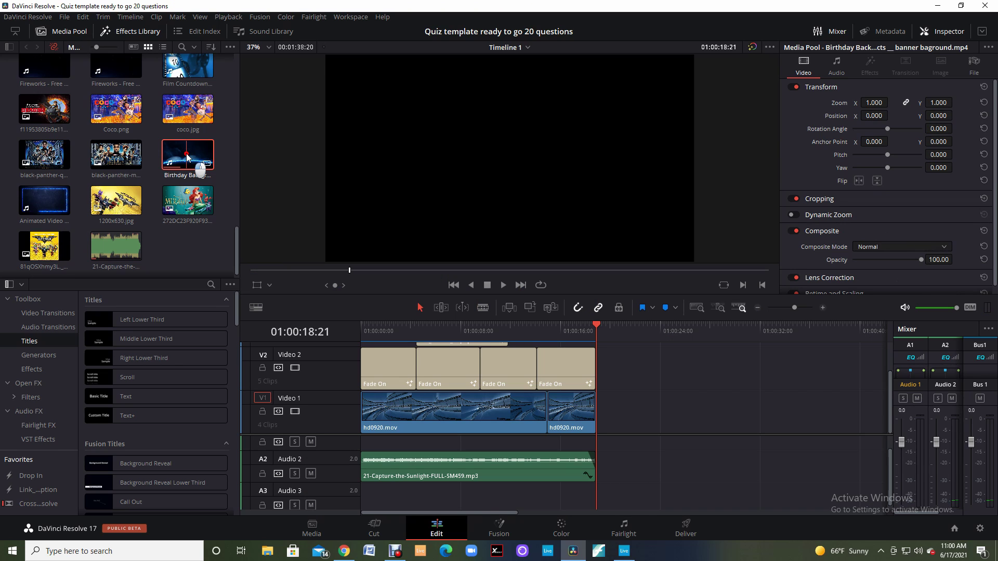
# Add the Birthday Background clip to the timeline, then delete it with Delete Selected
pyautogui.moveTo(188, 157); pyautogui.dragTo(603, 421)
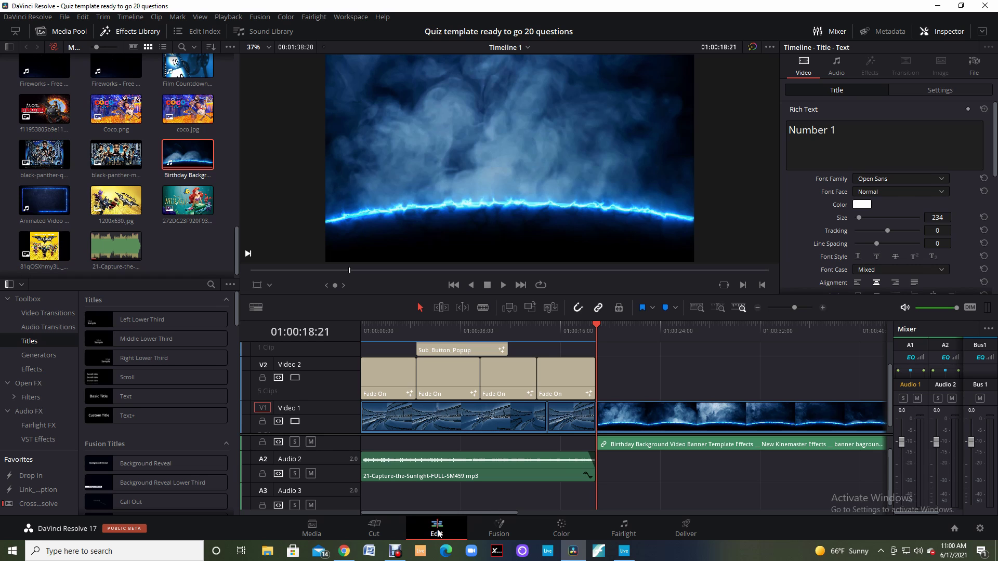
pyautogui.click(522, 476)
pyautogui.click(730, 429)
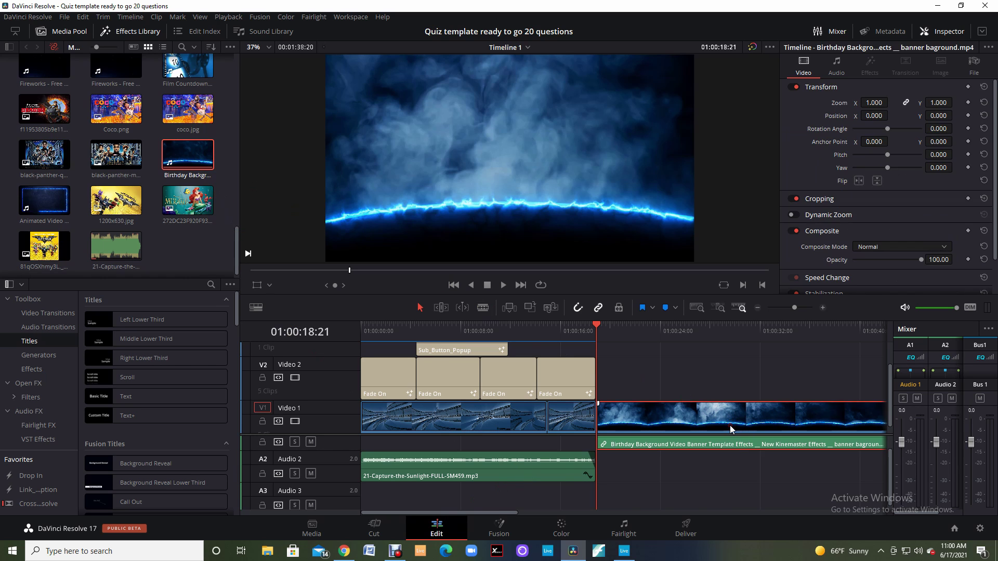
pyautogui.rightClick(719, 417)
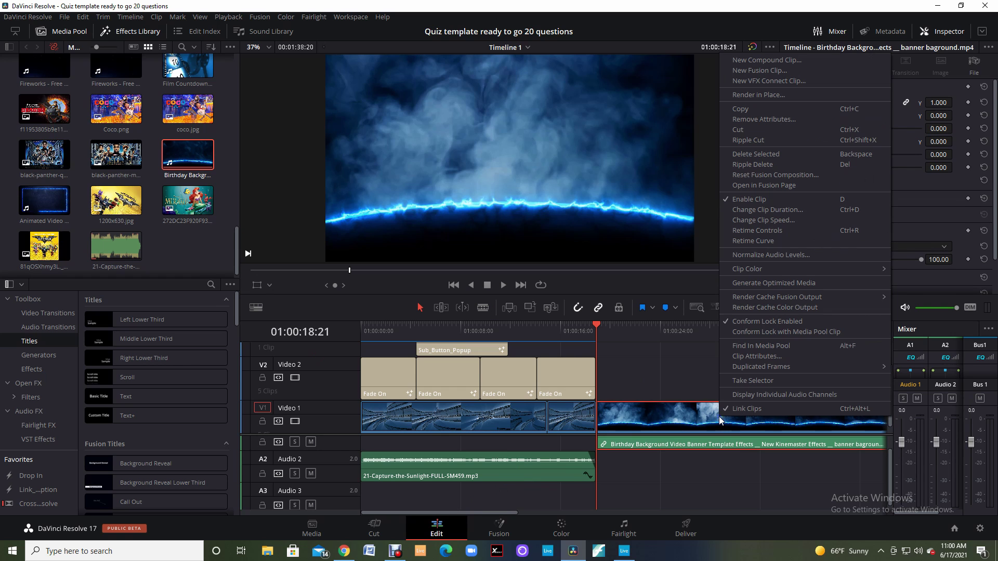
pyautogui.click(745, 155)
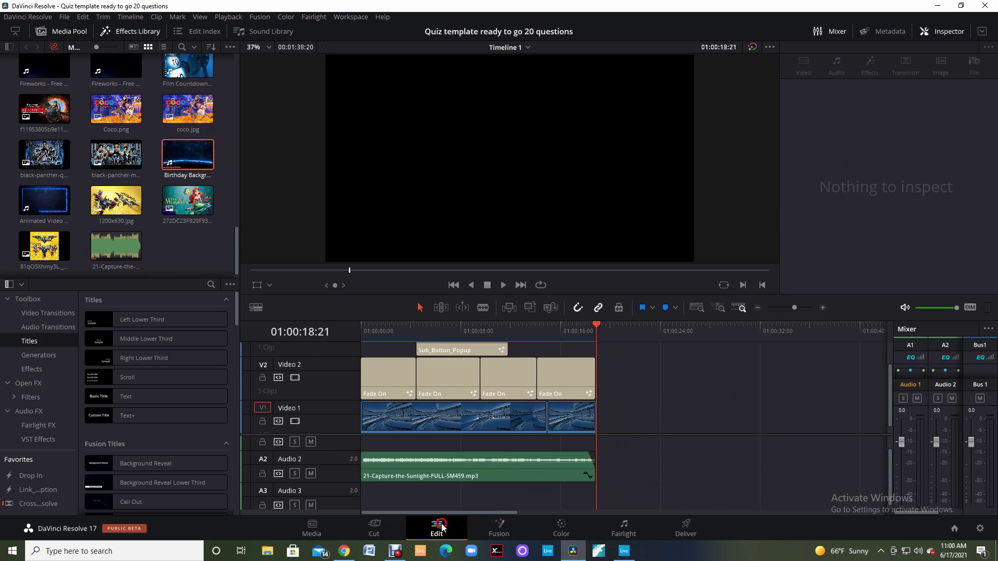
# Re-place the Birthday Background clip on Video 1 after the existing clips, audio on Audio 1
pyautogui.click(185, 159)
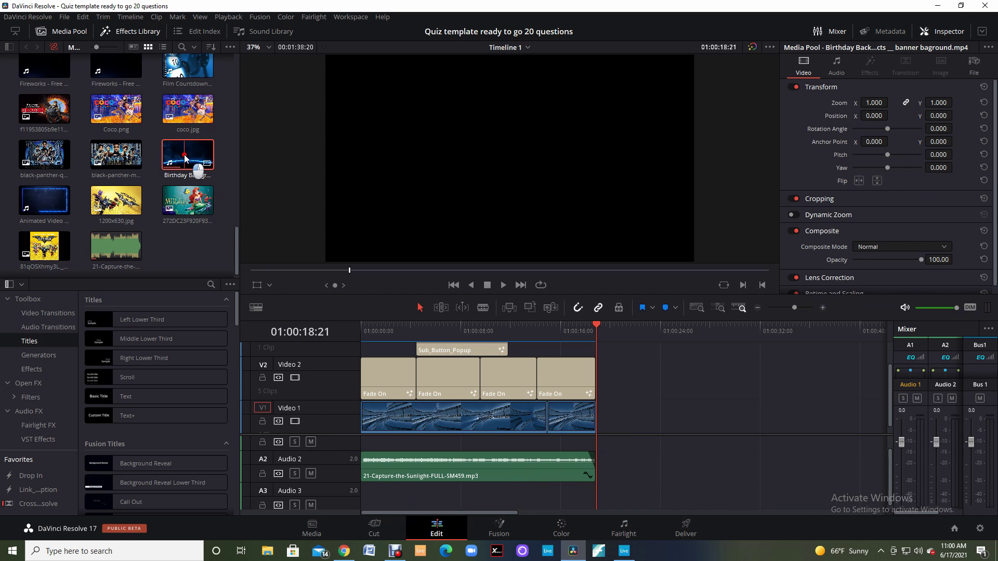
pyautogui.moveTo(185, 159); pyautogui.dragTo(617, 428)
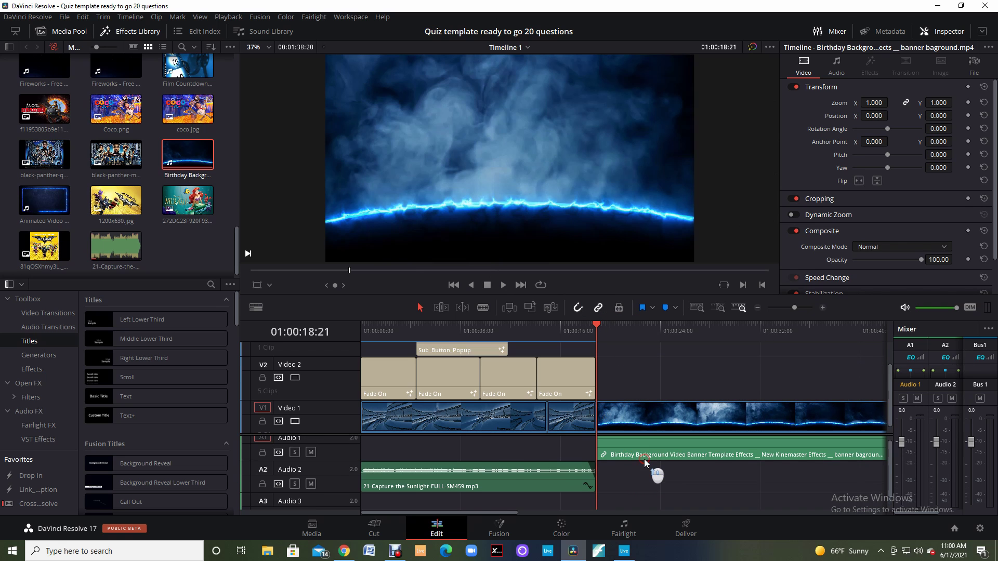
pyautogui.scroll(-2, 652, 414)
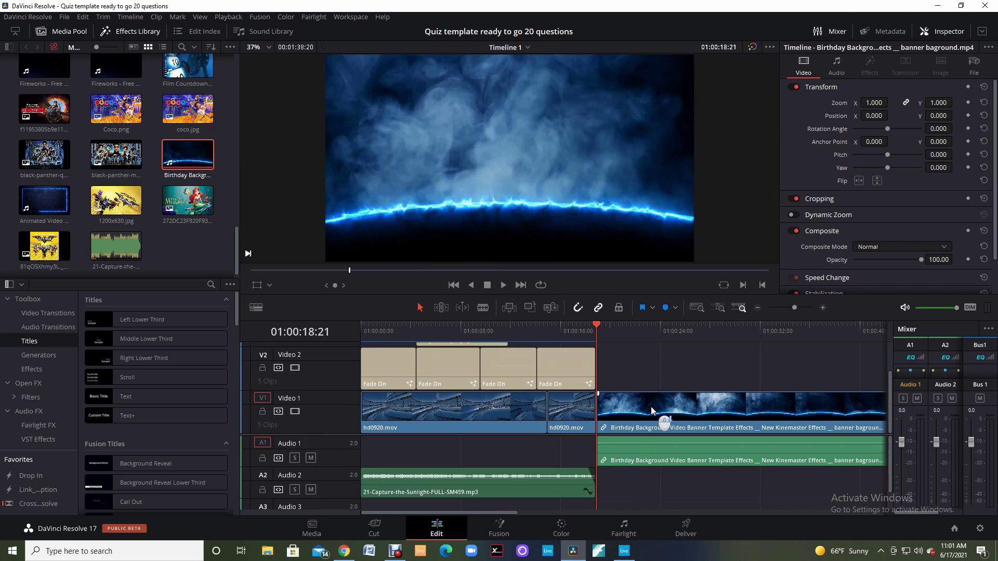
pyautogui.click(642, 452)
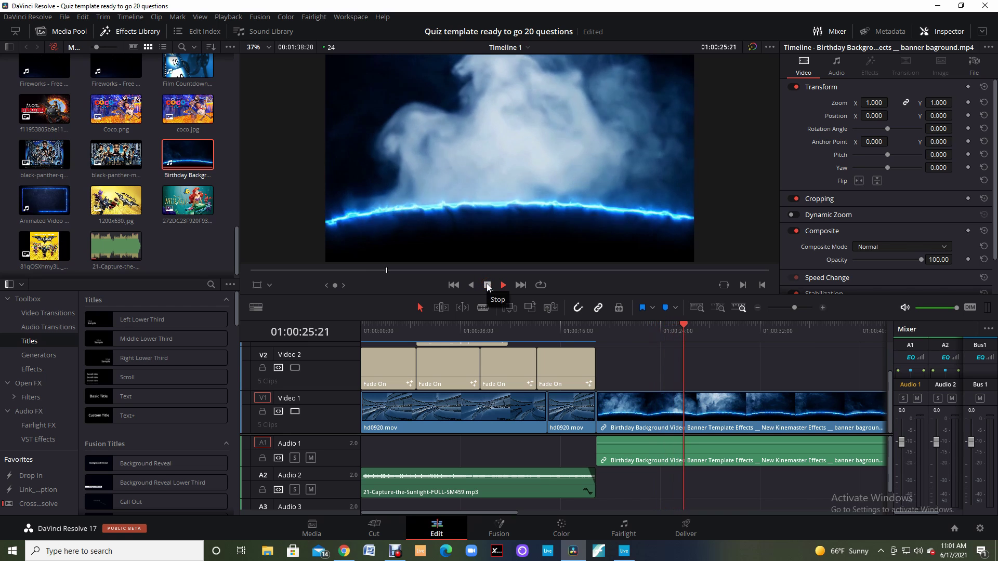
pyautogui.click(487, 285)
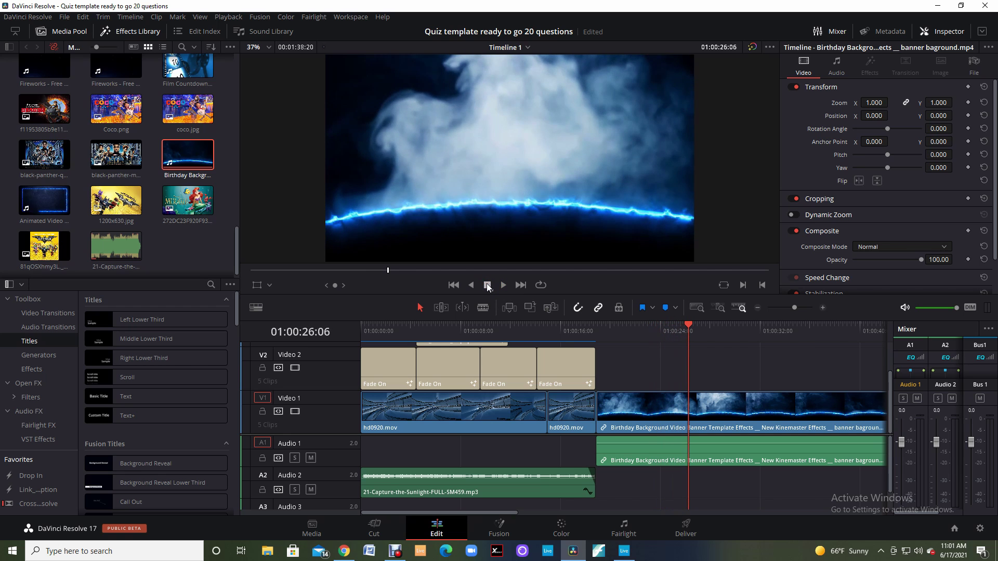
pyautogui.click(596, 328)
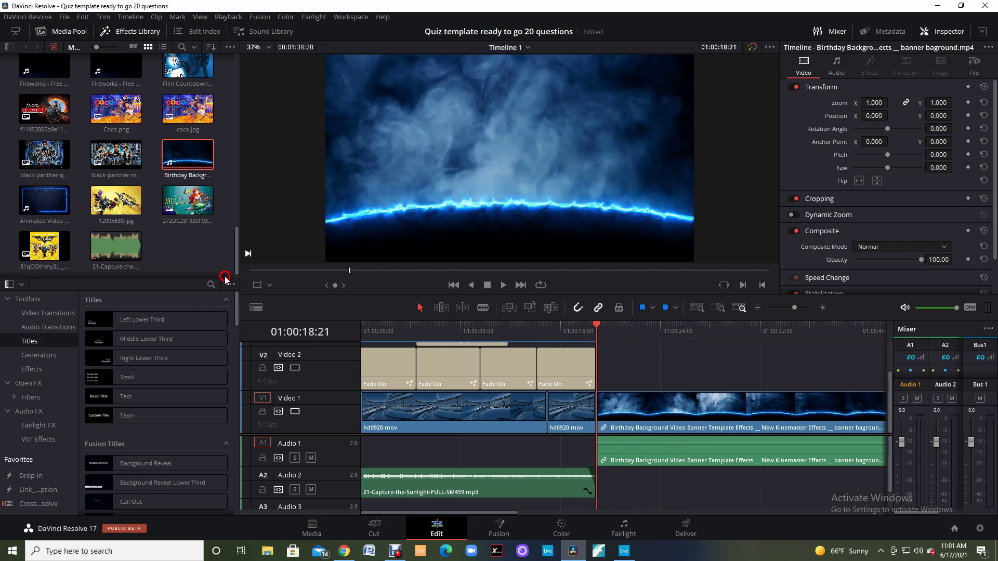
pyautogui.click(138, 371)
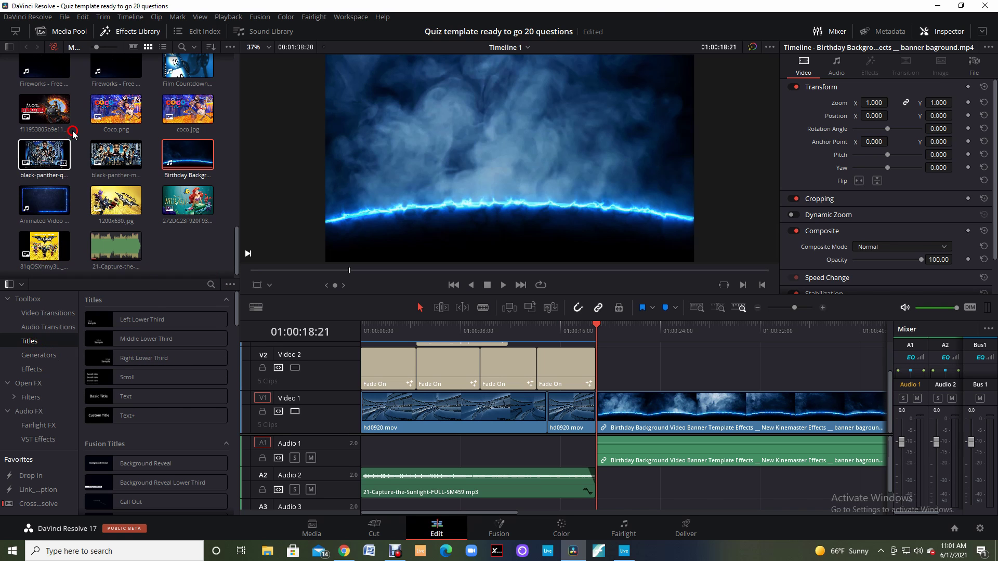
pyautogui.click(121, 32)
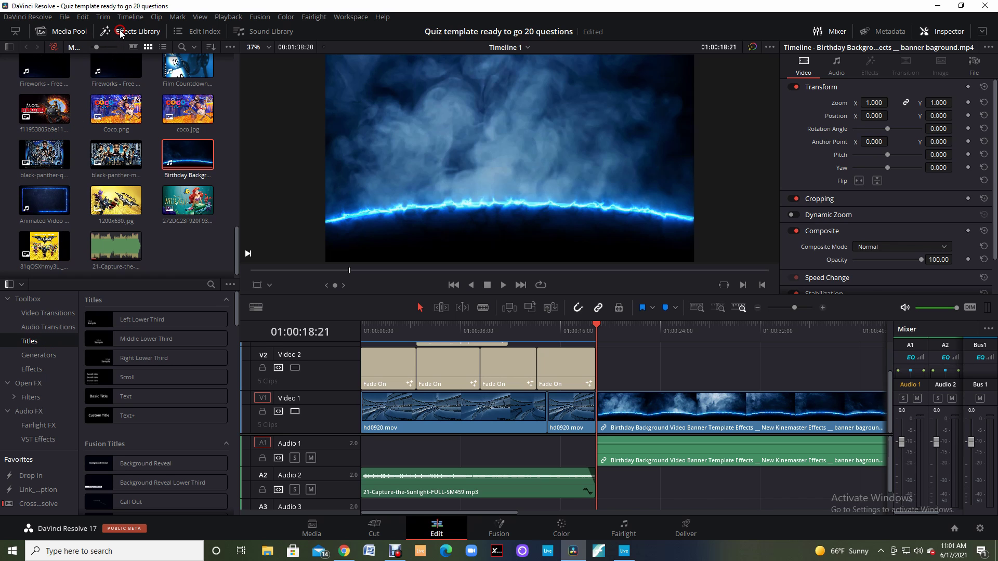
pyautogui.click(70, 33)
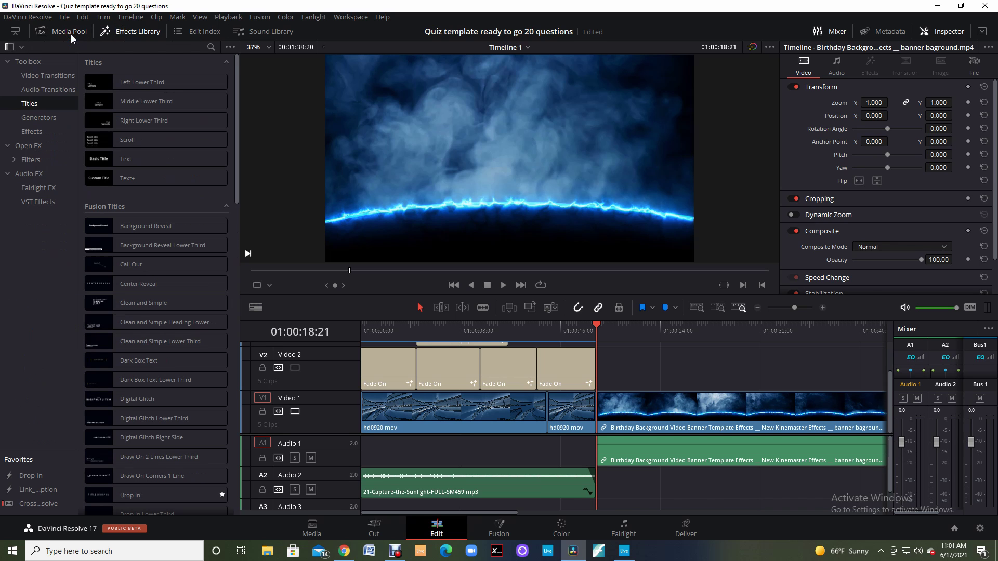
pyautogui.click(123, 33)
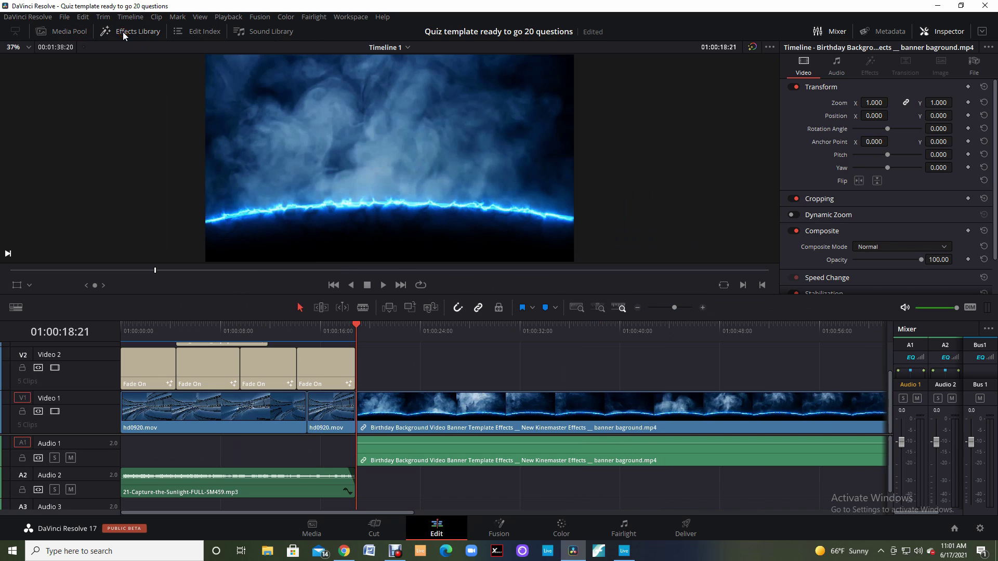
pyautogui.click(73, 33)
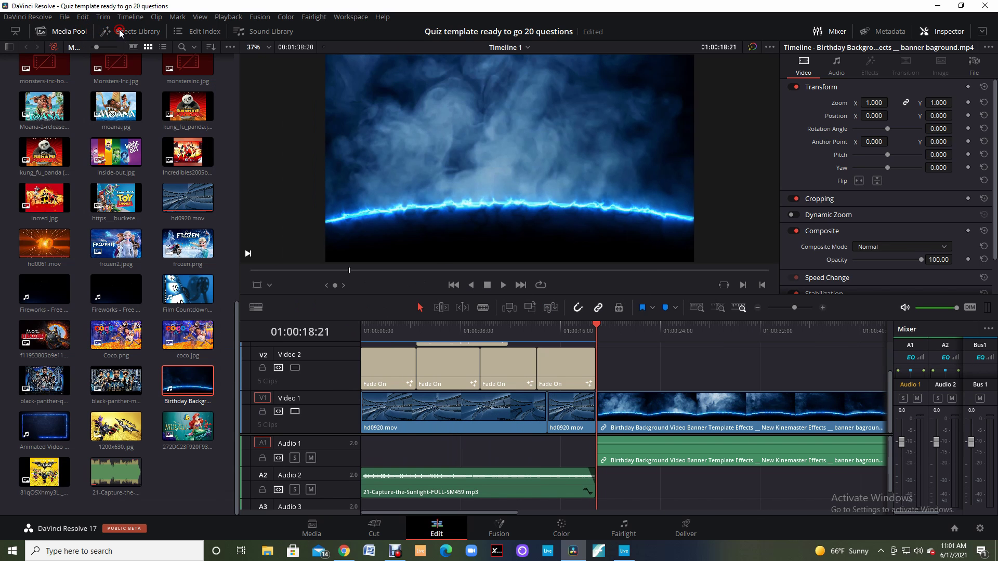
pyautogui.click(120, 32)
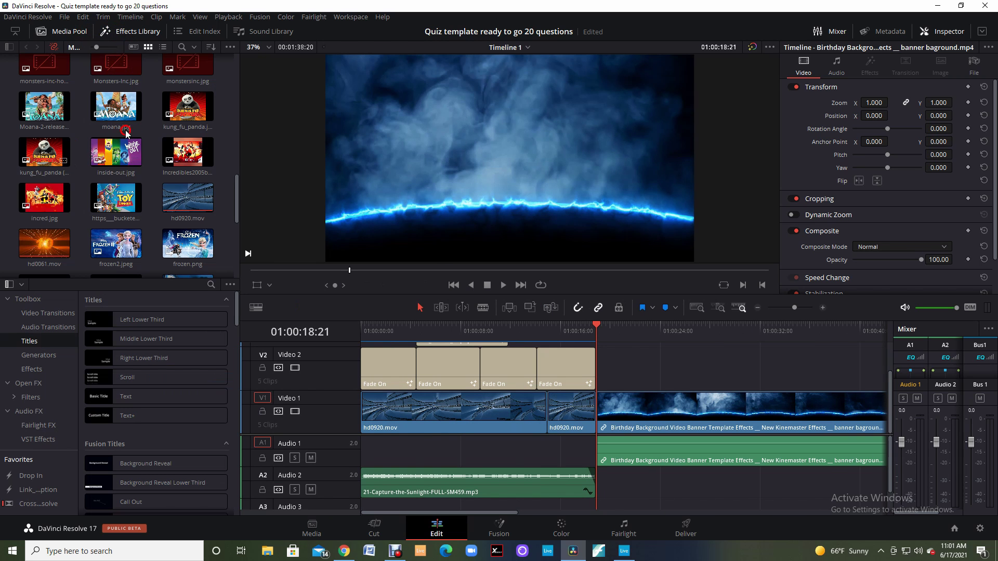
pyautogui.click(97, 388)
pyautogui.click(103, 368)
pyautogui.click(114, 360)
pyautogui.click(23, 343)
# Drop a Text+ title onto Video 2 above the smoke background clip
pyautogui.click(131, 416)
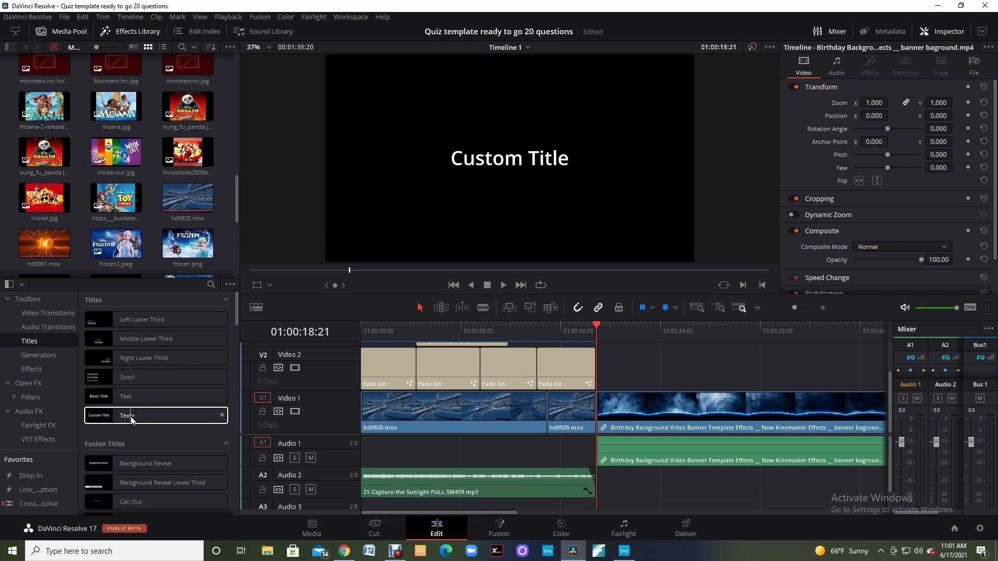
pyautogui.click(131, 418)
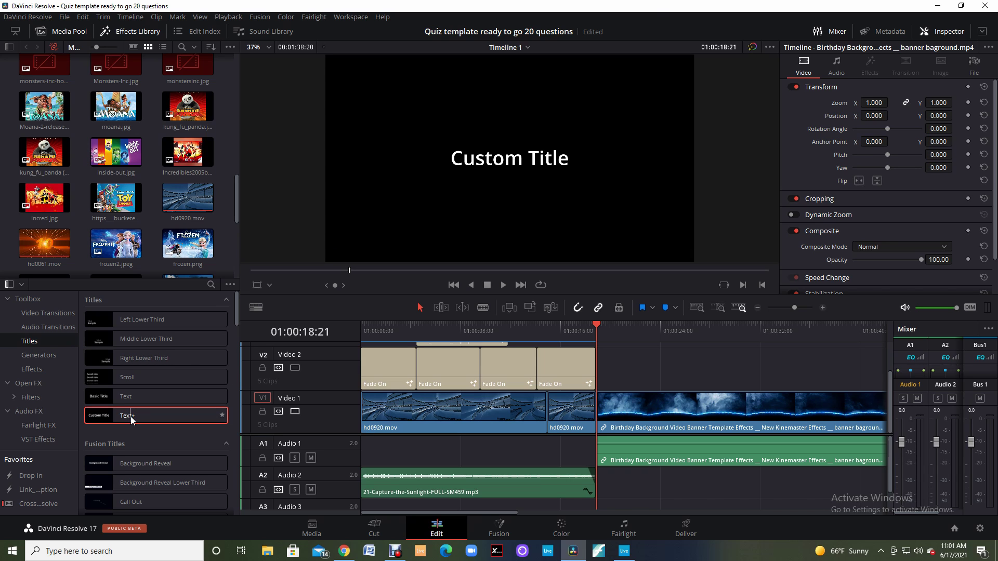
pyautogui.moveTo(131, 419); pyautogui.dragTo(598, 379)
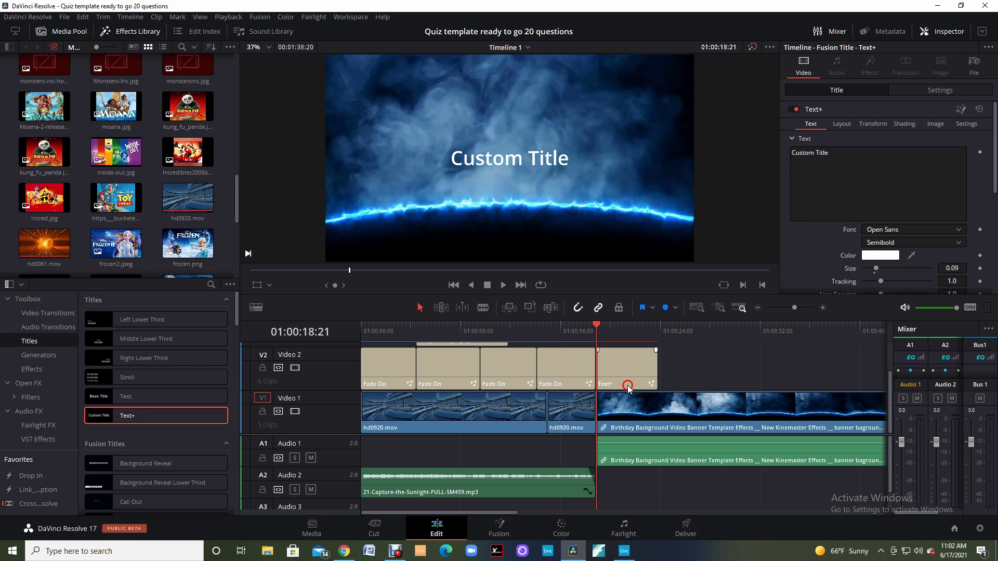
# Move the playhead to 01:00:20:02 and select the Text+ title clip on Video 2
pyautogui.click(597, 328)
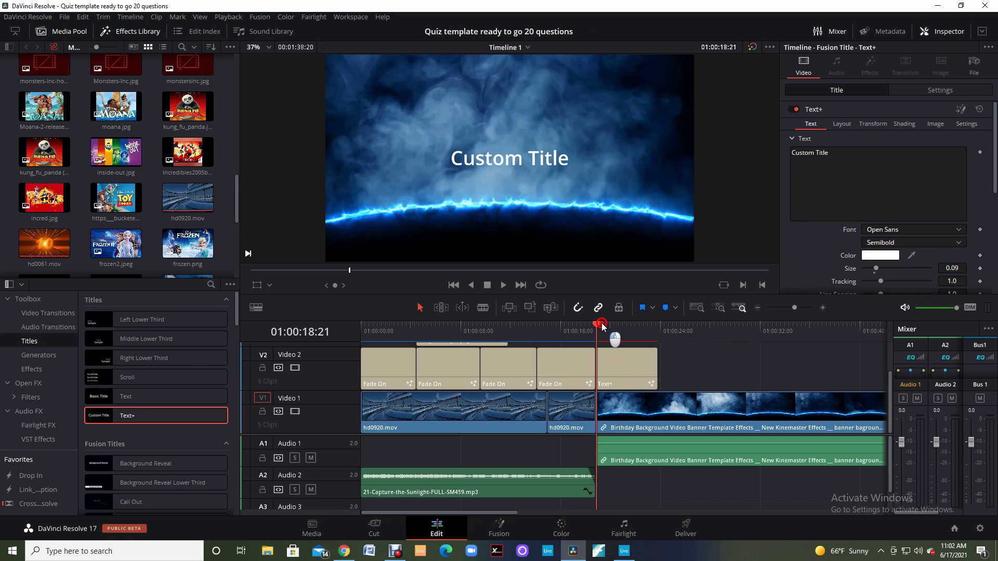
pyautogui.moveTo(597, 326); pyautogui.dragTo(612, 325)
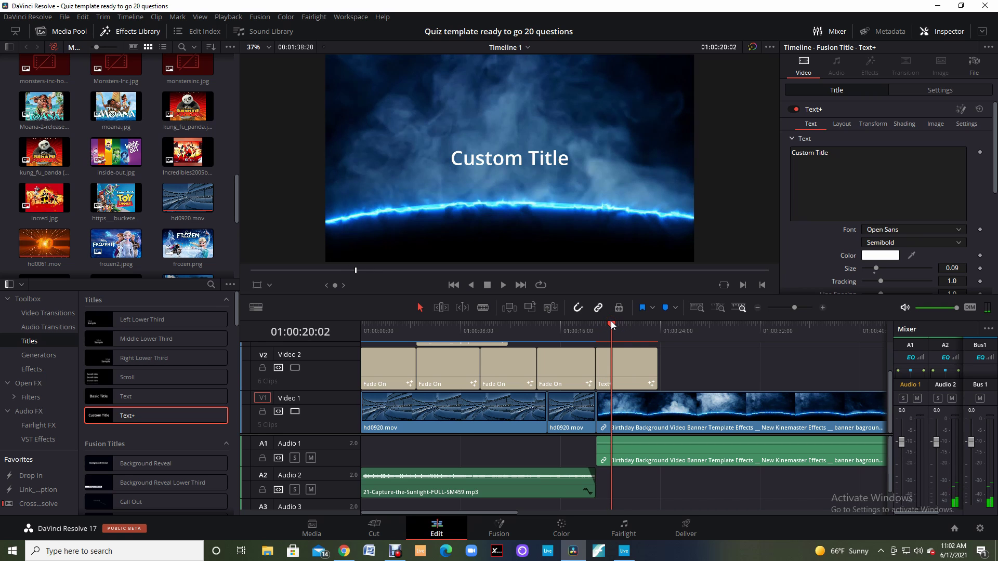
pyautogui.click(635, 412)
pyautogui.click(619, 372)
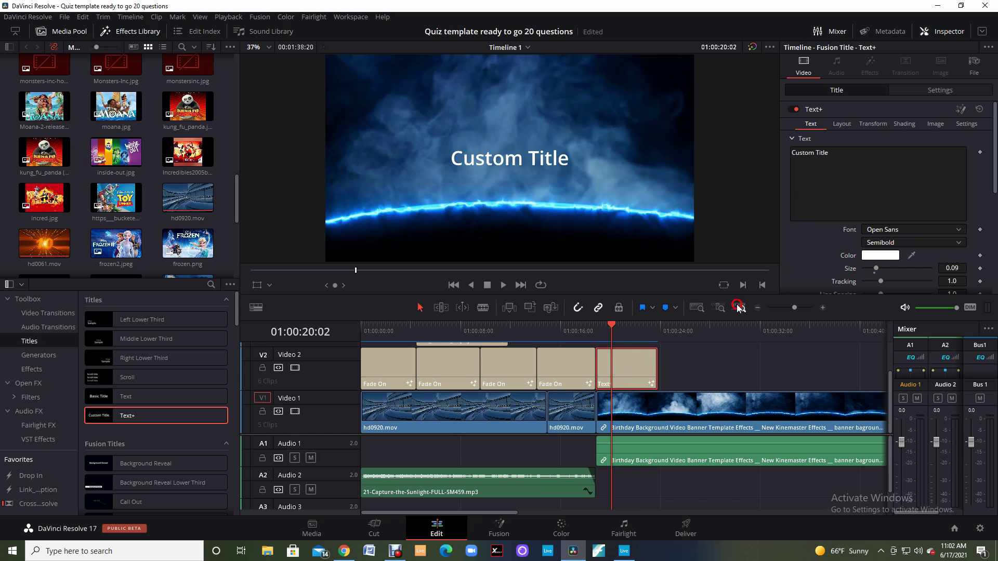
# Replace the Inspector text 'Custom Title' with 'Question Number 1'
pyautogui.click(824, 176)
pyautogui.click(832, 154)
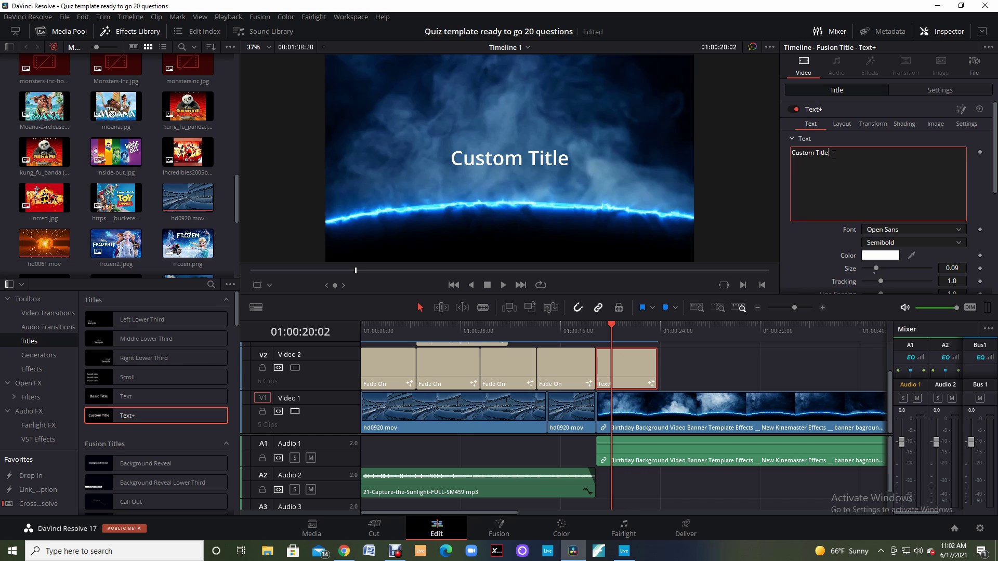
pyautogui.press('BackSpace')
pyautogui.press('BackSpace')
pyautogui.press('BackSpace')
pyautogui.press('BackSpace')
pyautogui.press('BackSpace')
pyautogui.press('BackSpace')
pyautogui.press('BackSpace')
pyautogui.press('BackSpace')
pyautogui.press('BackSpace')
pyautogui.press('BackSpace')
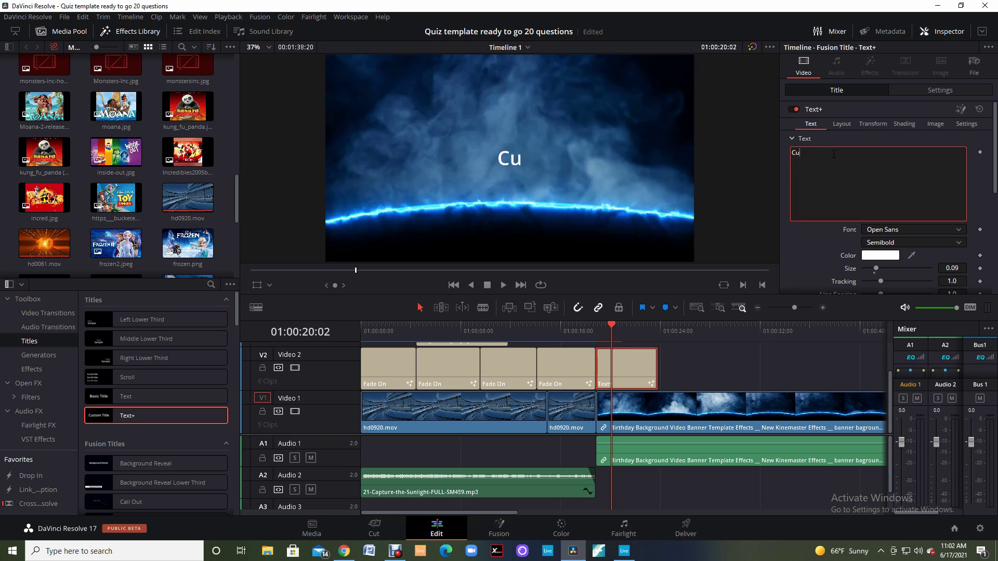
pyautogui.write('Numbner')
pyautogui.press('BackSpace')
pyautogui.press('BackSpace')
pyautogui.press('BackSpace')
pyautogui.write('er 1')
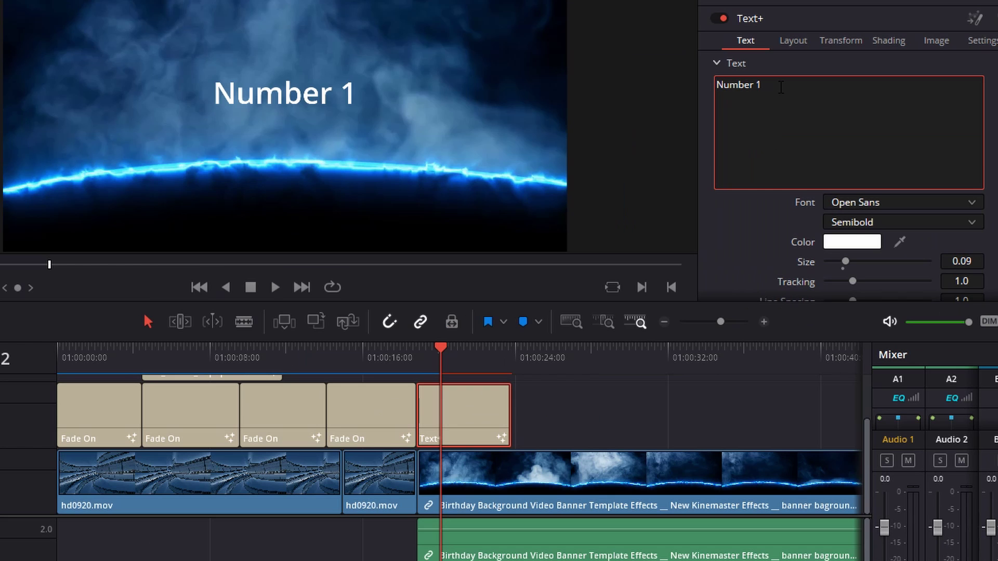
pyautogui.write('Question')
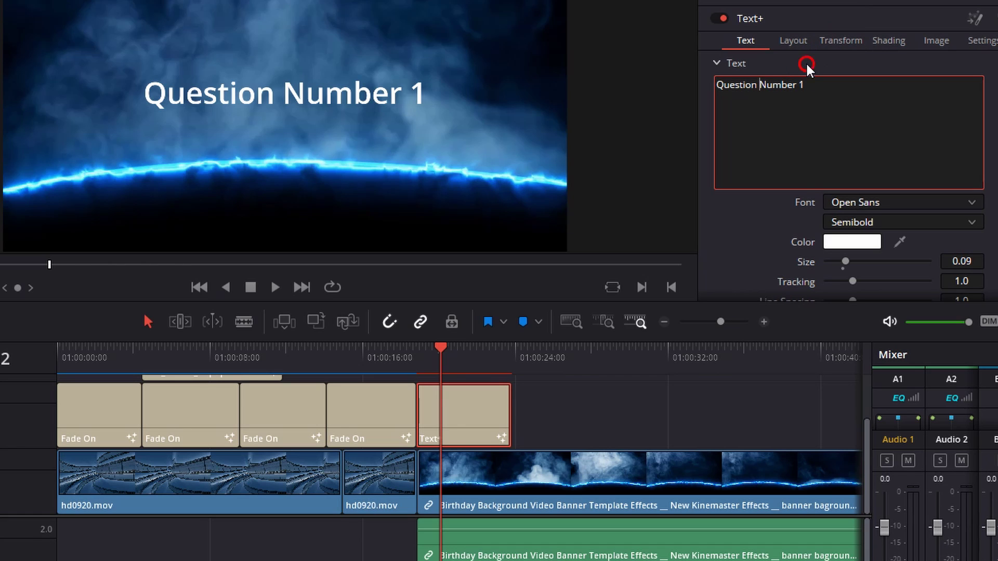
# Pick Niagara Solid from the Inspector's font list for the title
pyautogui.scroll(-1, 800, 179)
pyautogui.scroll(-1, 800, 187)
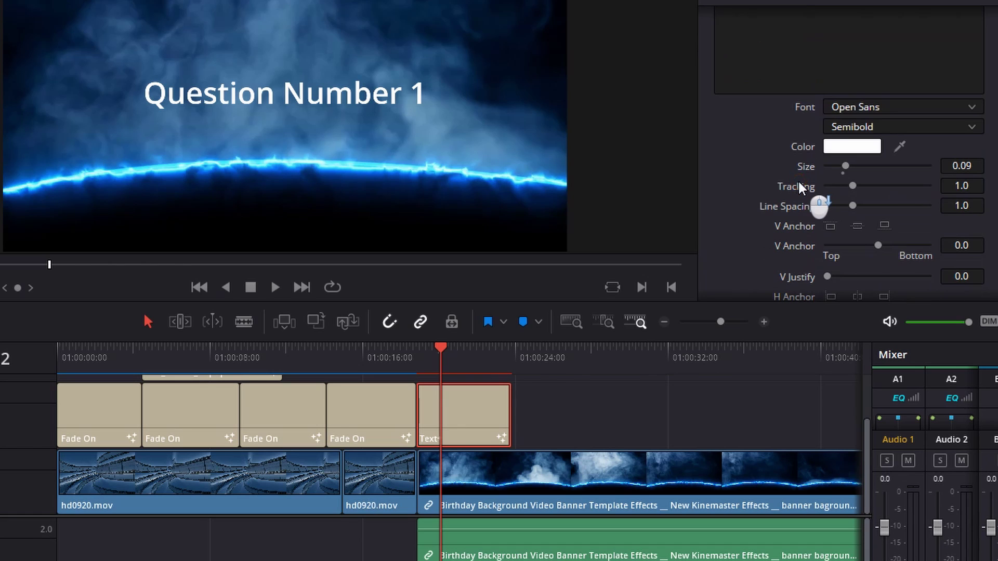
pyautogui.click(871, 109)
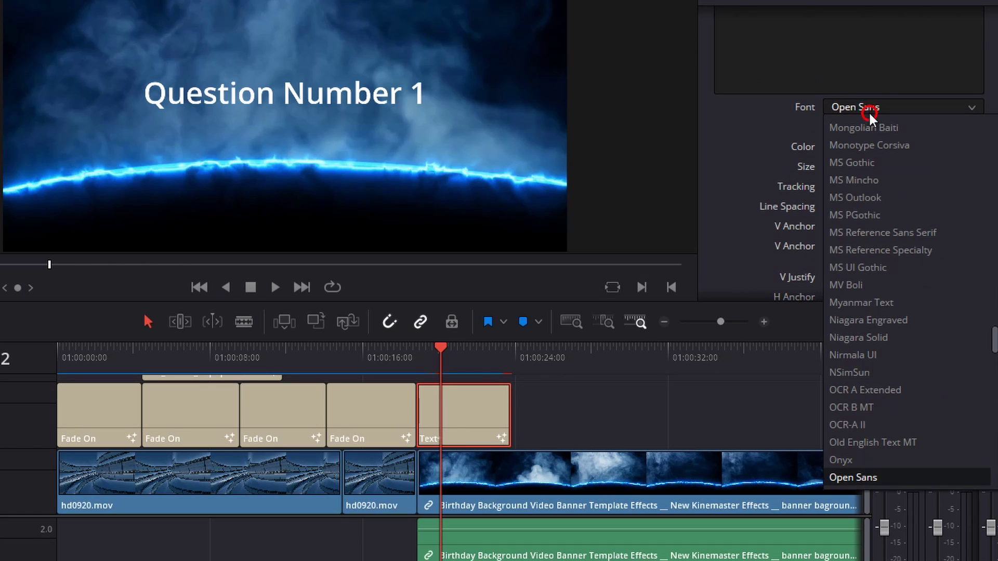
pyautogui.click(869, 130)
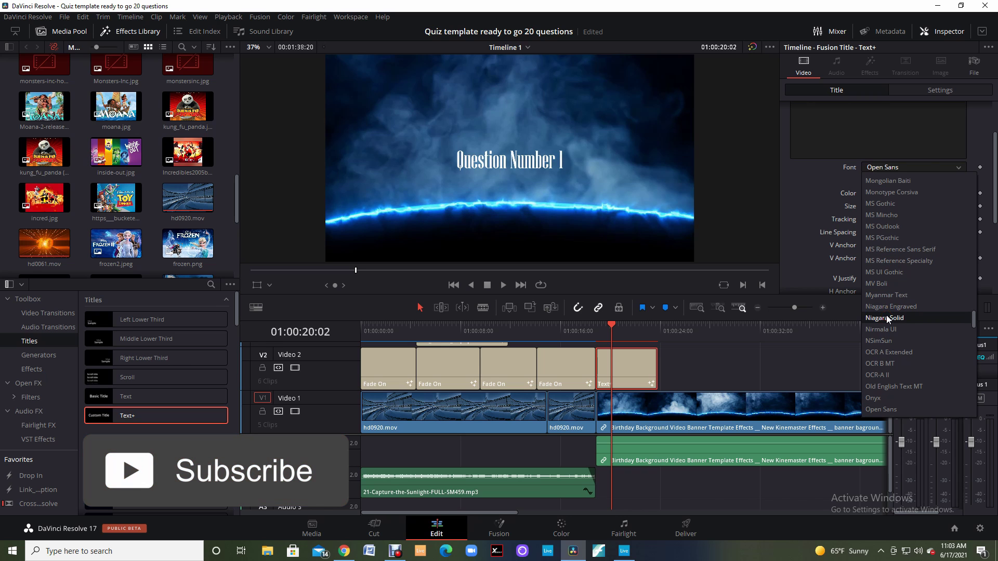
pyautogui.click(886, 318)
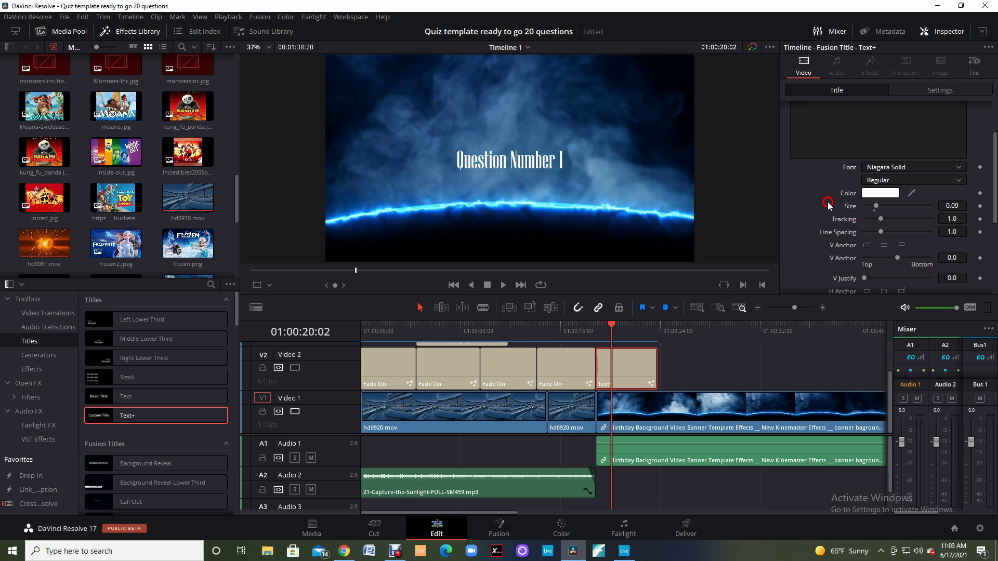
pyautogui.click(877, 195)
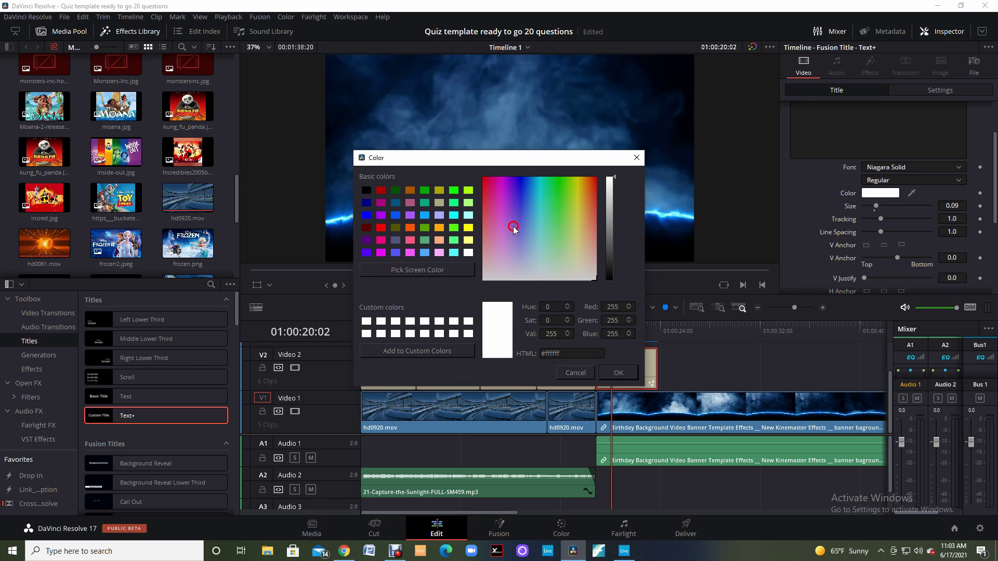
pyautogui.click(454, 227)
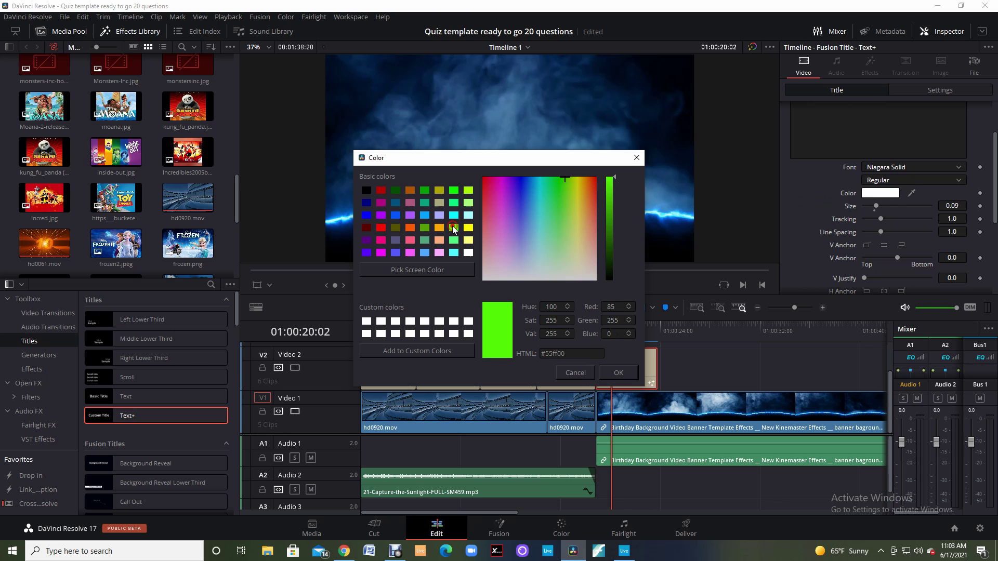
pyautogui.click(616, 372)
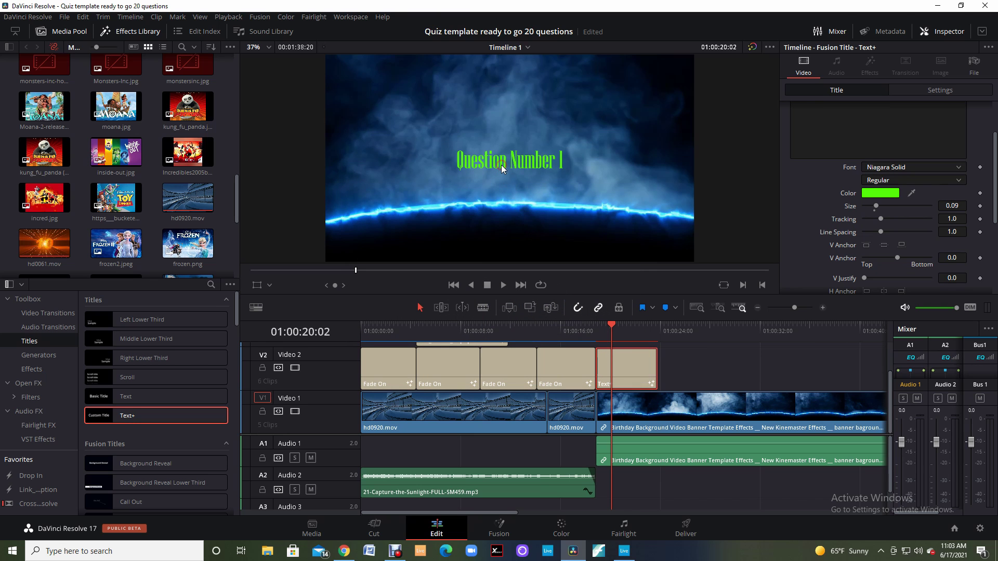
pyautogui.click(885, 194)
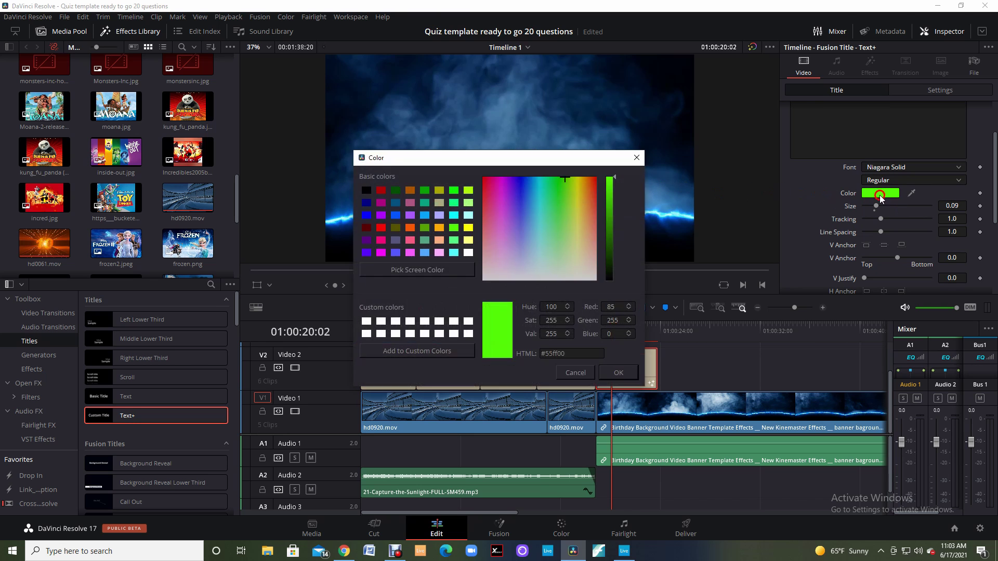
pyautogui.click(381, 227)
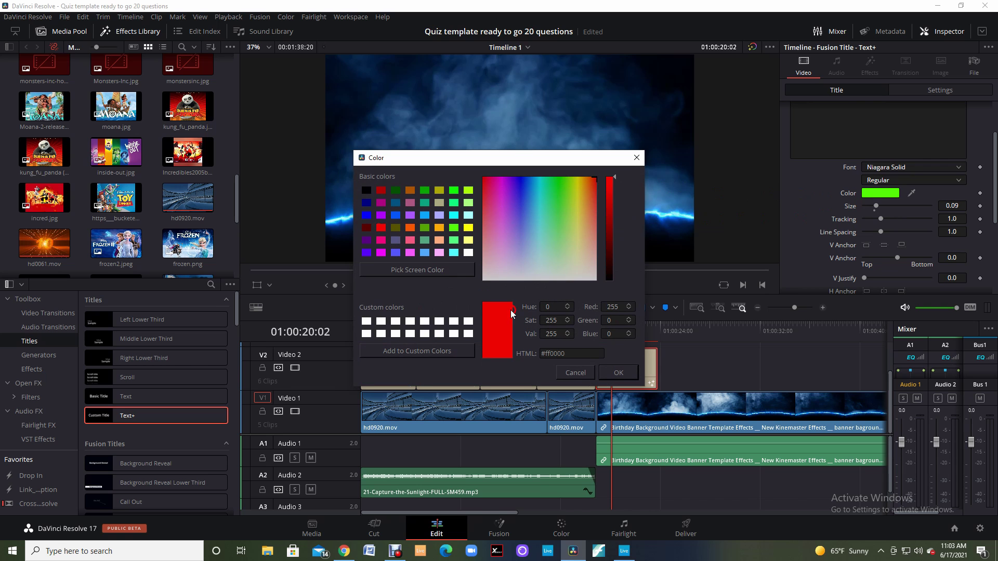
pyautogui.click(612, 372)
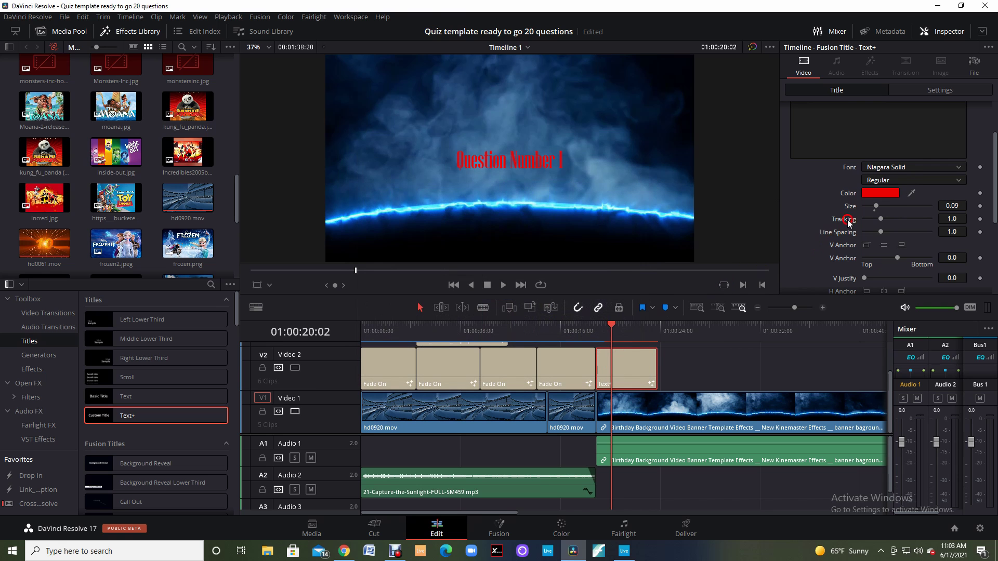
pyautogui.click(868, 194)
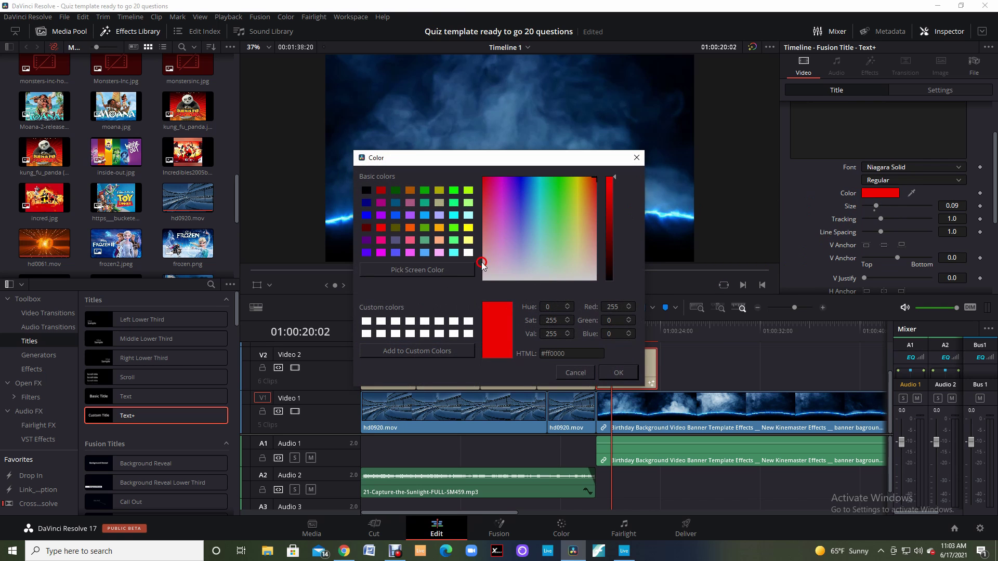
pyautogui.click(469, 253)
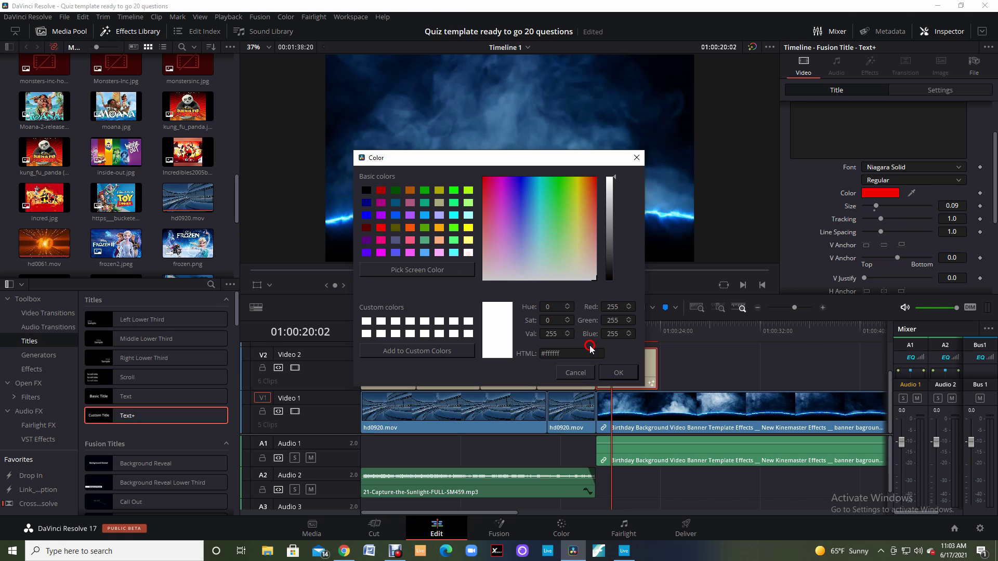
pyautogui.click(612, 372)
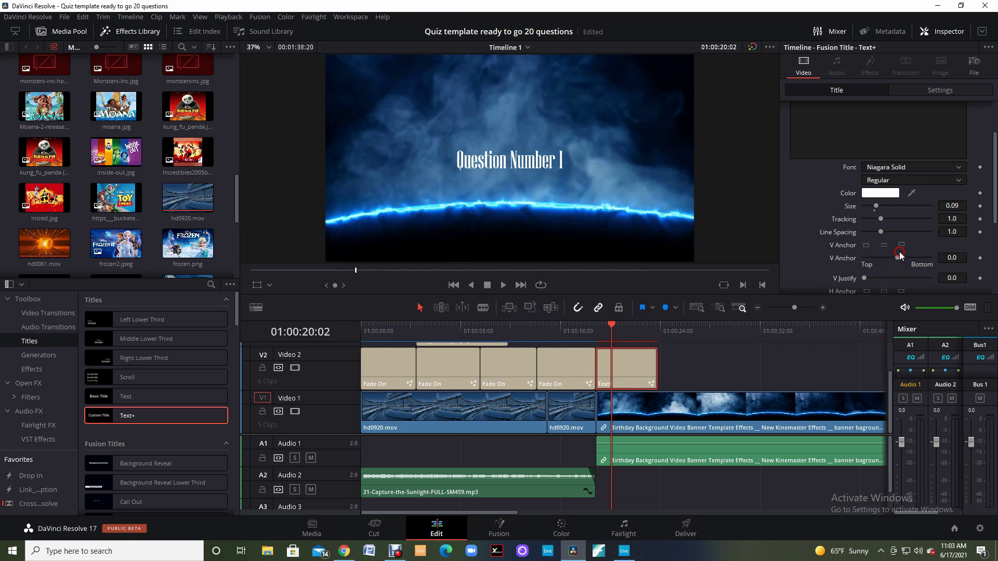
# Raise the title's Size to 0.1969 and Tracking to 1.071
pyautogui.click(887, 219)
pyautogui.click(877, 206)
pyautogui.moveTo(876, 207); pyautogui.dragTo(892, 209)
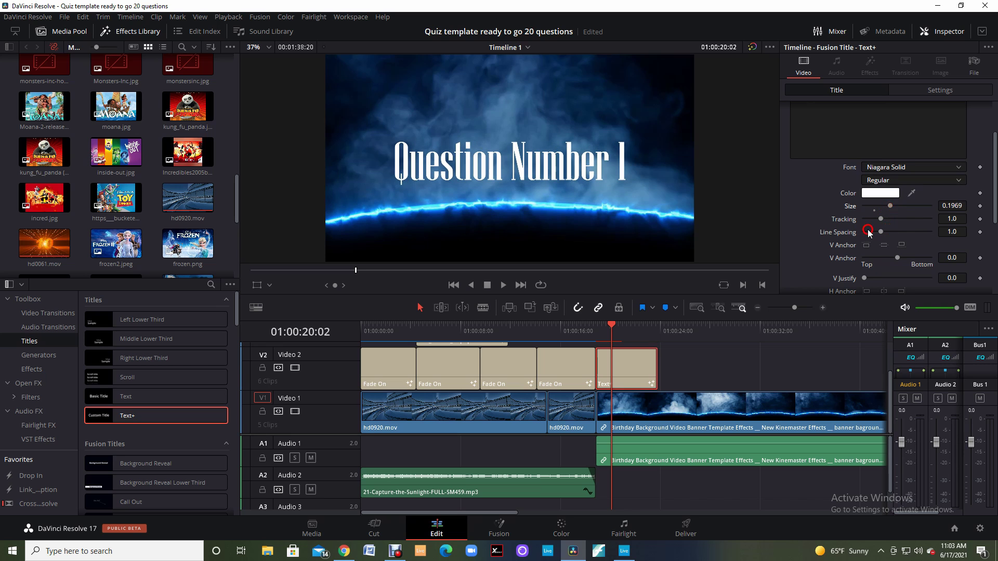
pyautogui.click(875, 244)
pyautogui.click(947, 205)
pyautogui.moveTo(880, 218); pyautogui.dragTo(881, 219)
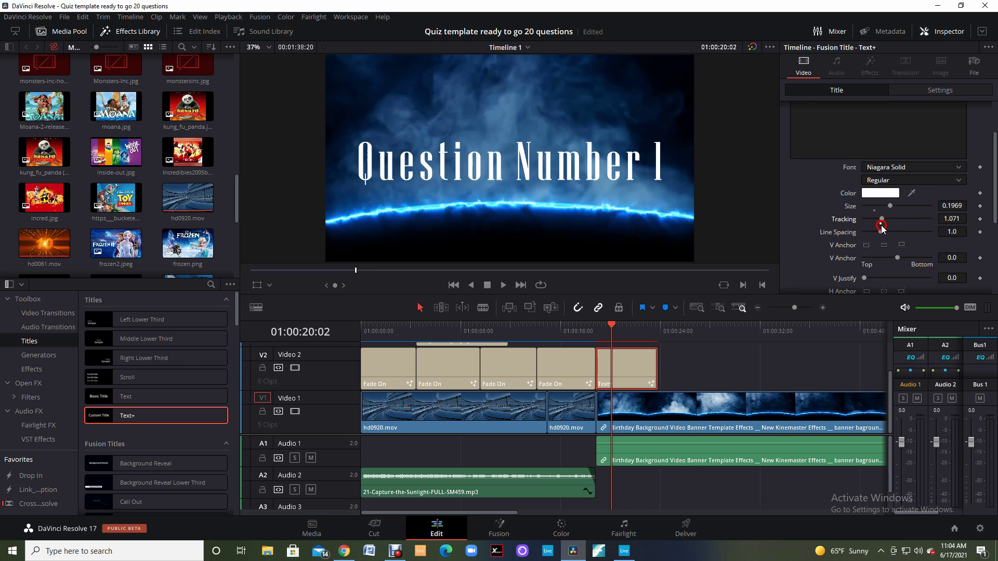
pyautogui.moveTo(881, 232); pyautogui.dragTo(882, 232)
# Break the title onto two lines between 'Question' and 'Number 1'
pyautogui.scroll(2, 830, 156)
pyautogui.click(820, 152)
pyautogui.press('Return')
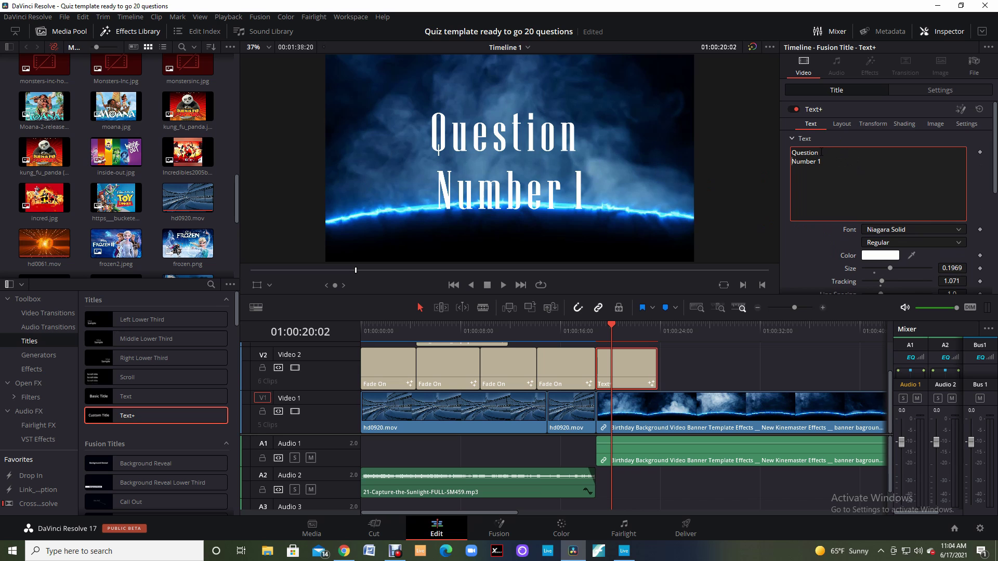
# Widen tracking to 1.102, adjust line spacing, then rejoin the title onto one line
pyautogui.scroll(-1, 836, 231)
pyautogui.click(880, 250)
pyautogui.moveTo(879, 250); pyautogui.dragTo(881, 254)
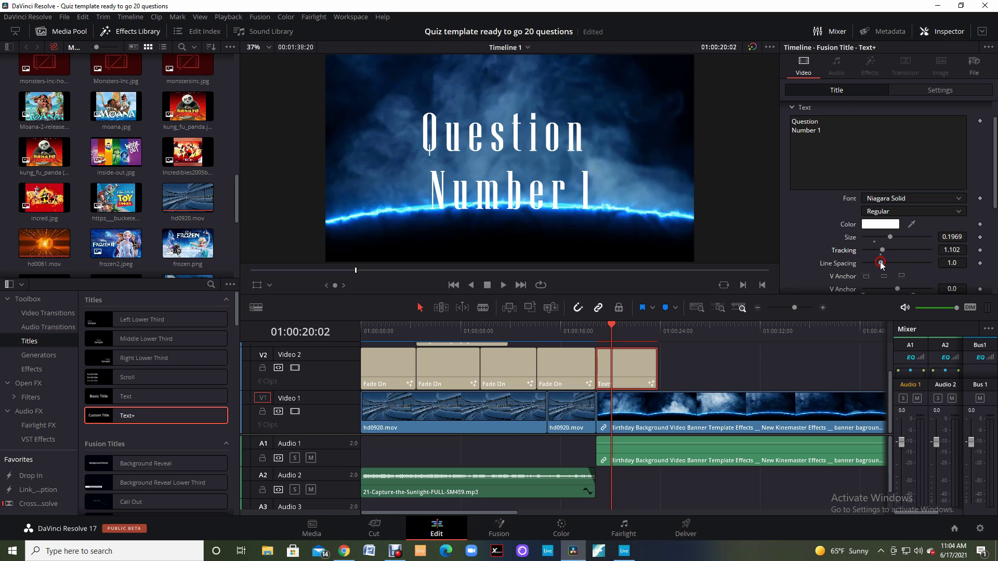
pyautogui.moveTo(881, 264); pyautogui.dragTo(878, 292)
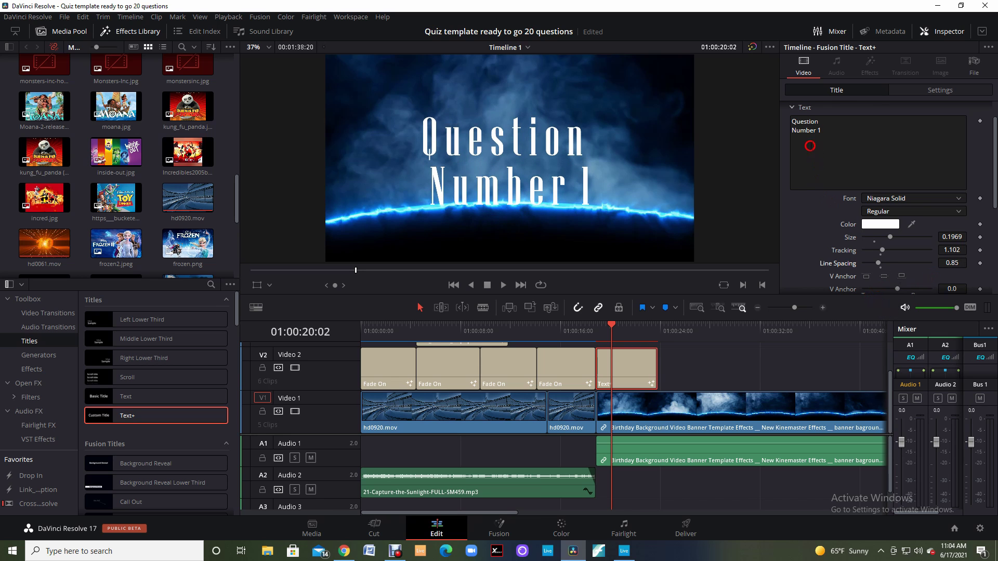
pyautogui.click(819, 122)
pyautogui.press('Delete')
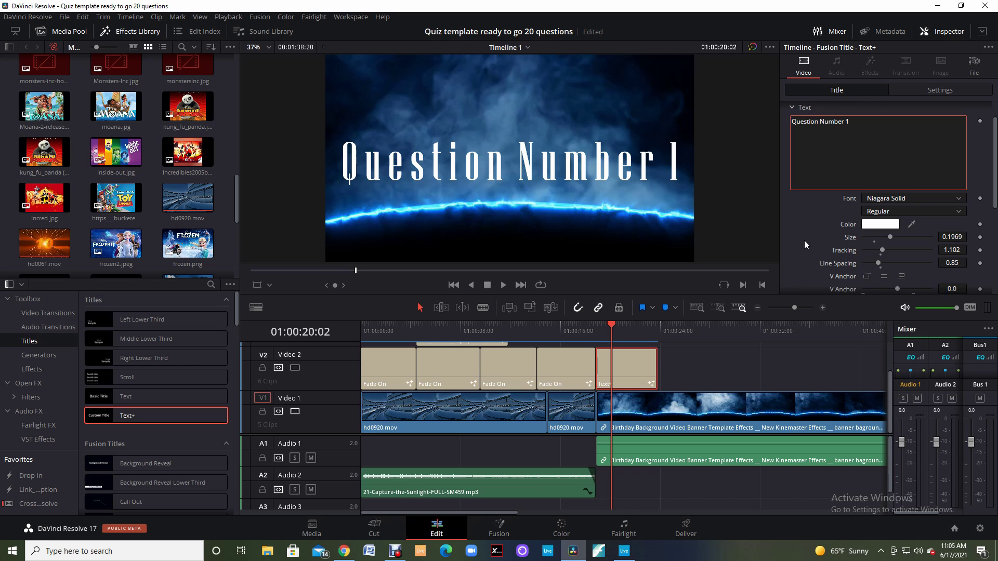
# Set the title's Layout centre to X 0.502 and Y 0.511
pyautogui.scroll(-3, 803, 240)
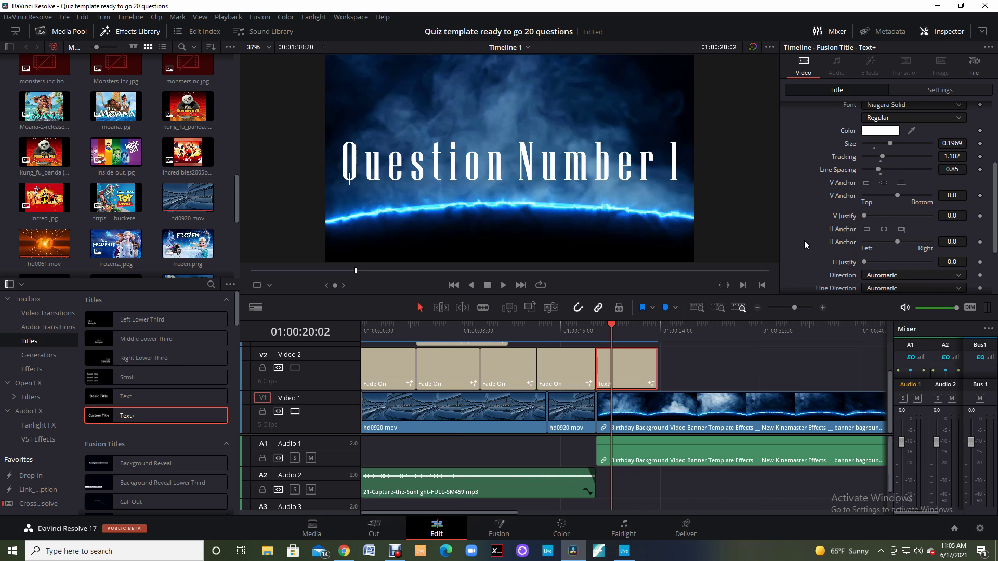
pyautogui.scroll(4, 803, 240)
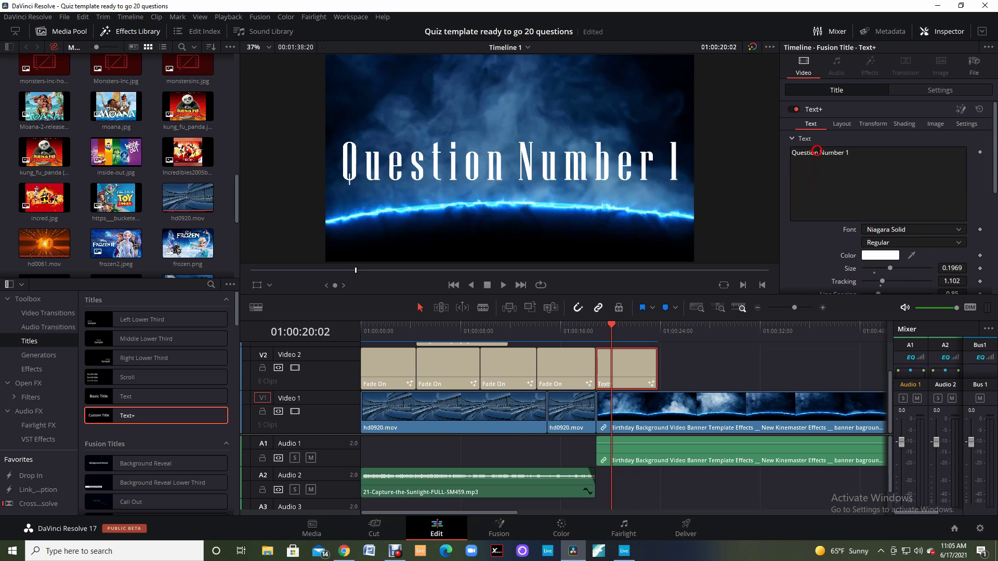
pyautogui.click(840, 125)
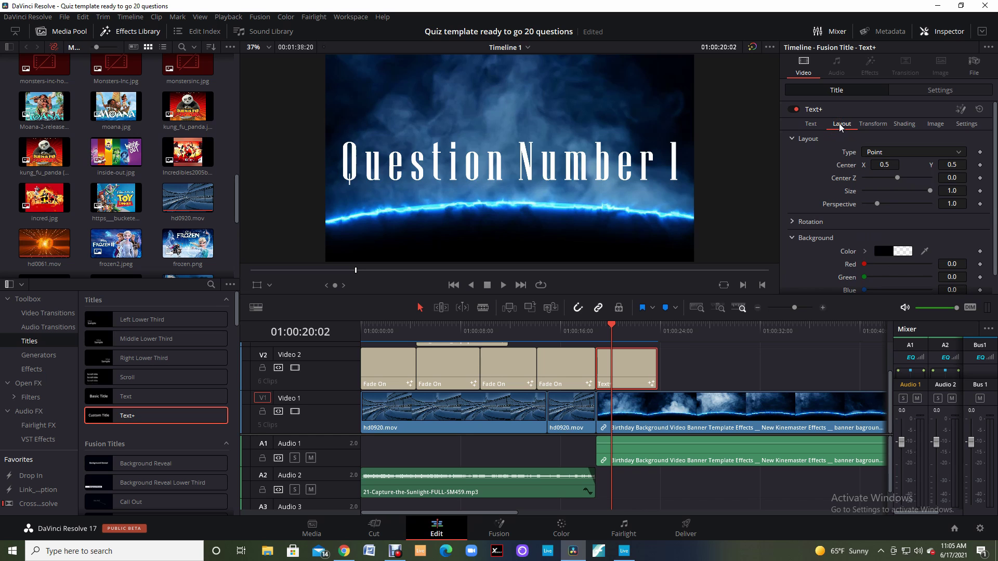
pyautogui.click(882, 165)
pyautogui.moveTo(882, 165); pyautogui.dragTo(882, 165)
pyautogui.moveTo(953, 170); pyautogui.dragTo(889, 207)
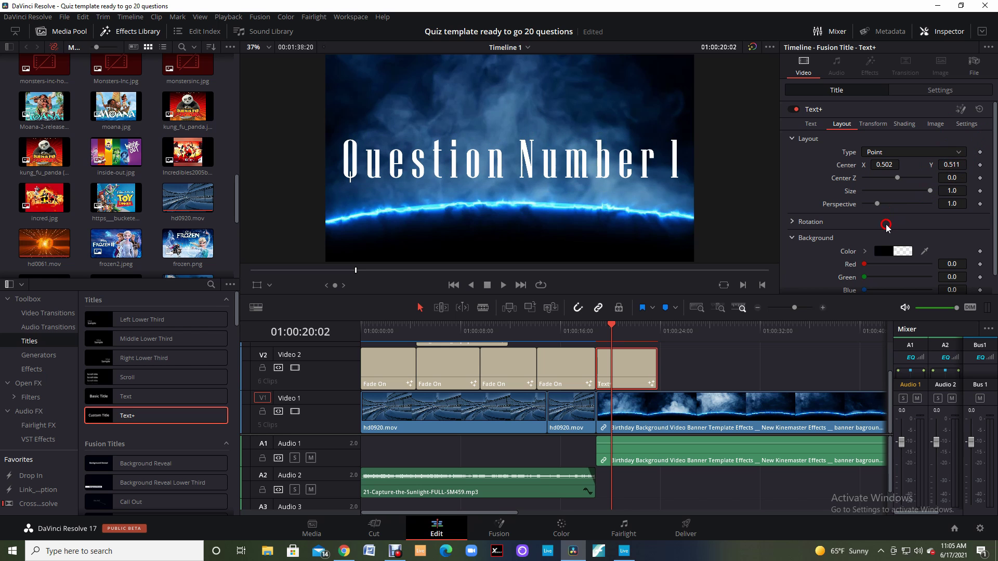
# Scrub to preview the title, then extend the Text+ clip on Video 2 to end at 01:00:36:00
pyautogui.click(935, 124)
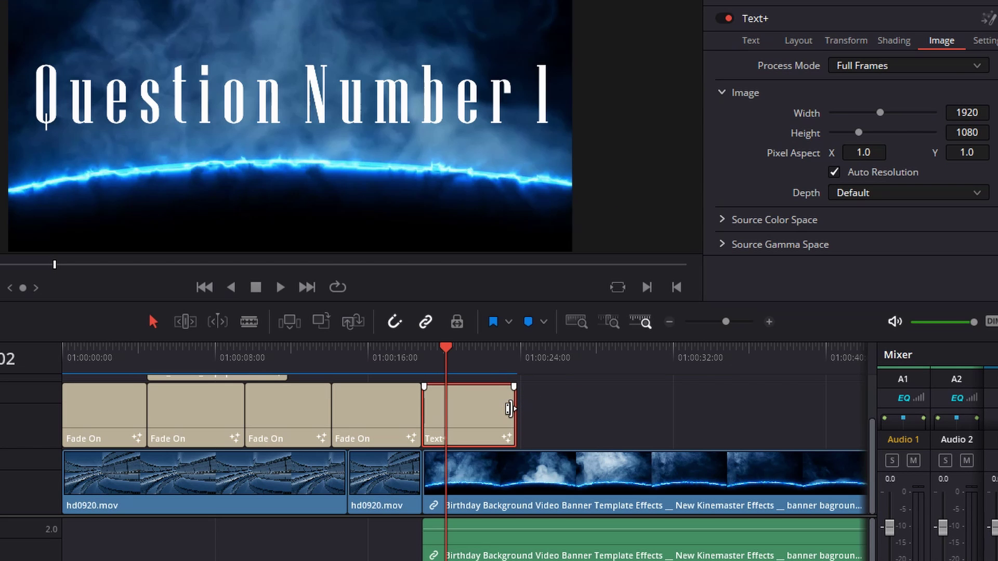
pyautogui.click(437, 349)
pyautogui.moveTo(437, 348); pyautogui.dragTo(425, 349)
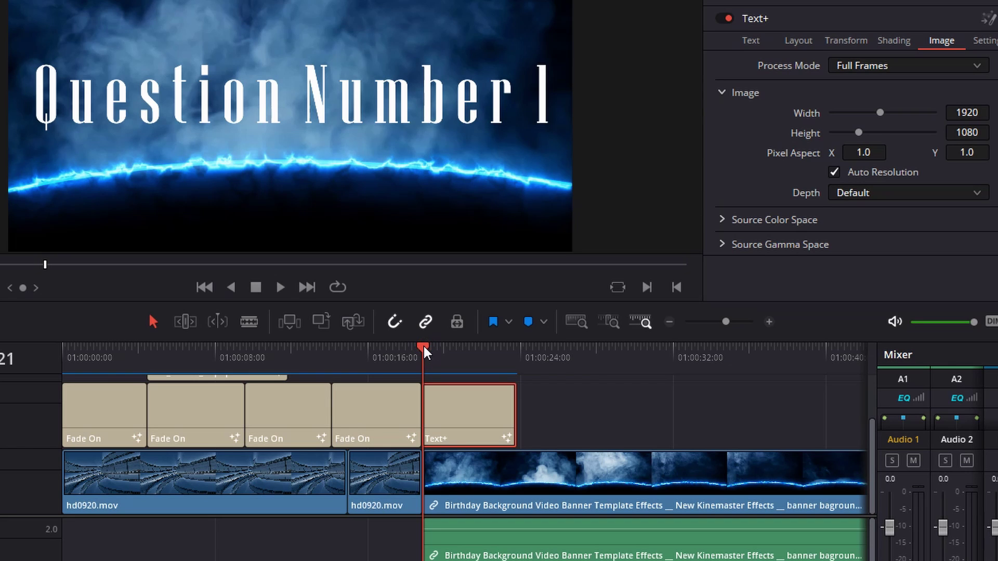
pyautogui.click(423, 348)
pyautogui.moveTo(420, 345); pyautogui.dragTo(751, 360)
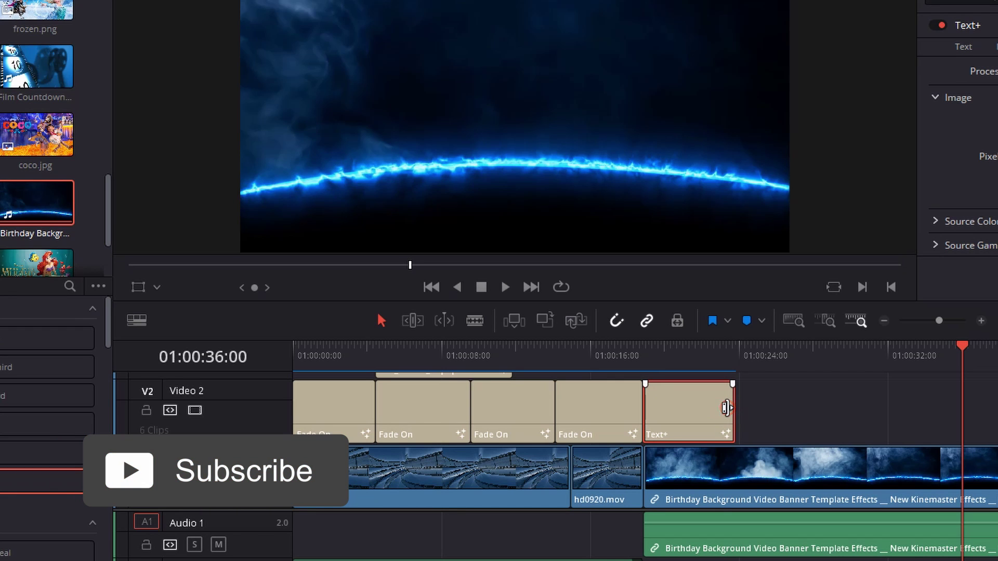
pyautogui.click(726, 408)
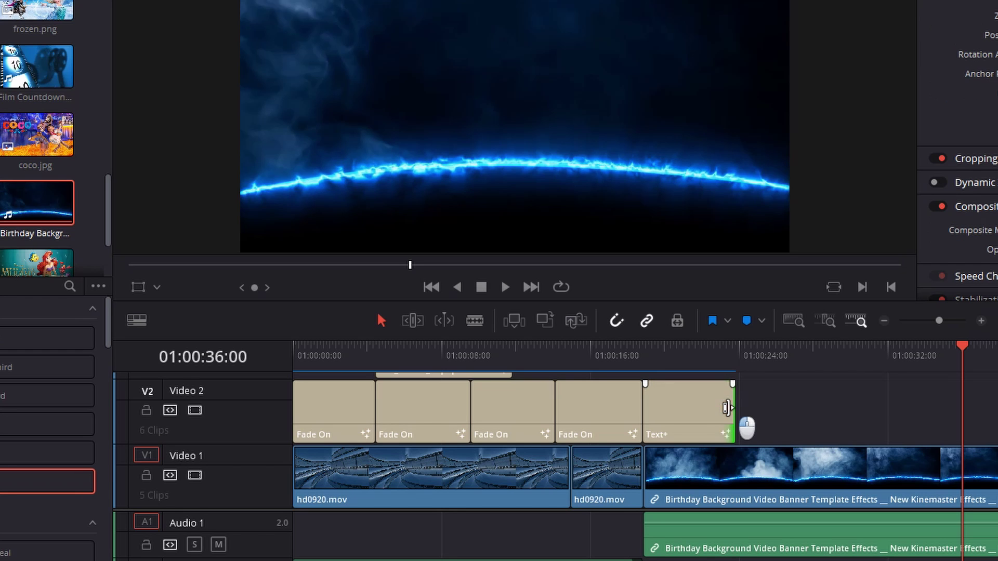
pyautogui.moveTo(725, 408); pyautogui.dragTo(958, 419)
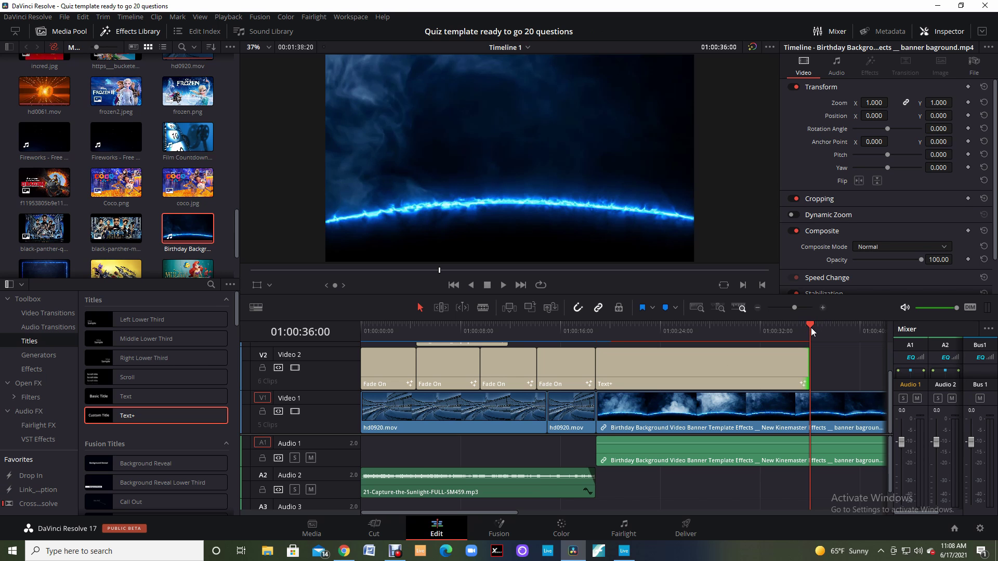
pyautogui.moveTo(814, 336); pyautogui.dragTo(603, 342)
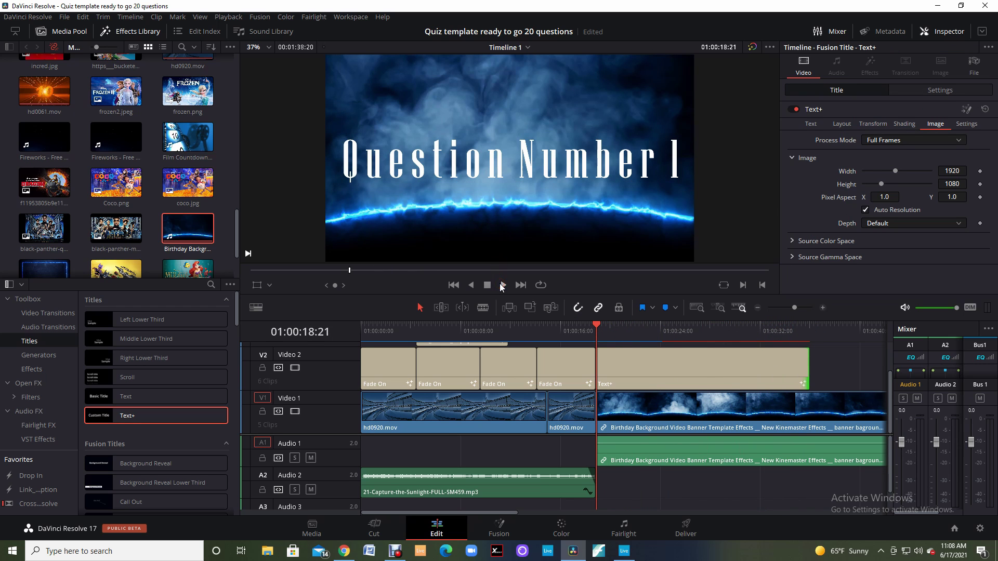
pyautogui.click(502, 285)
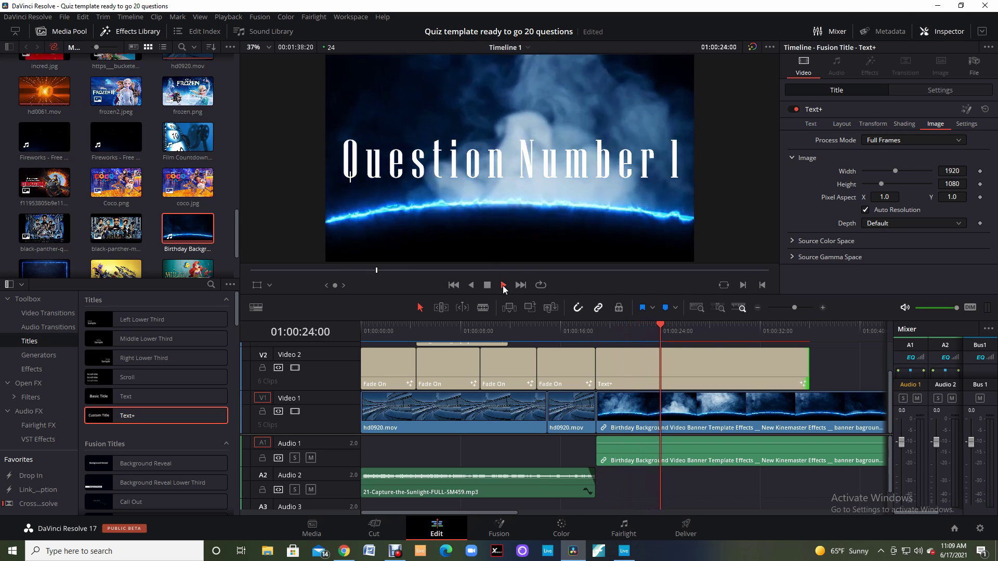
pyautogui.click(487, 285)
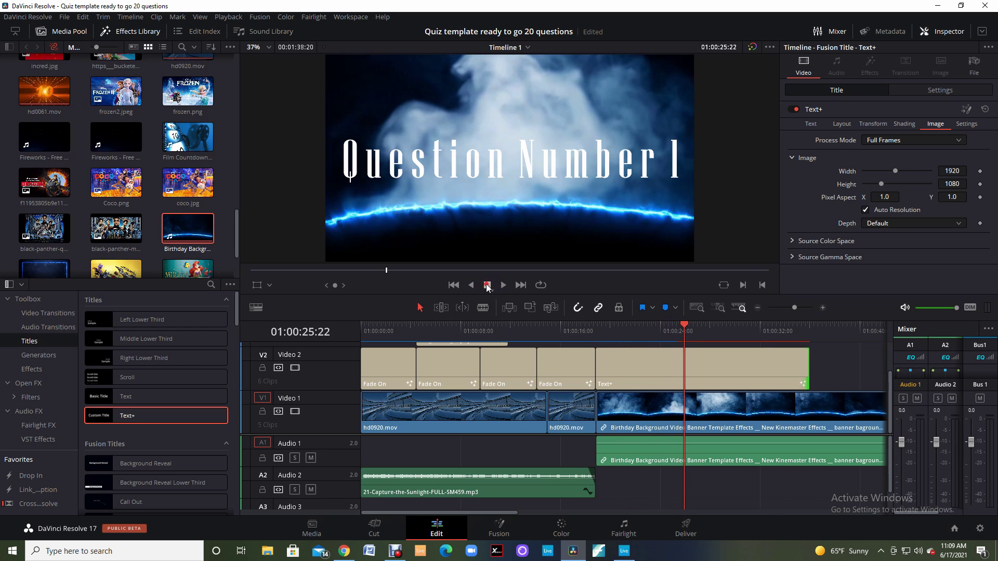
pyautogui.moveTo(684, 325); pyautogui.dragTo(603, 340)
pyautogui.click(633, 493)
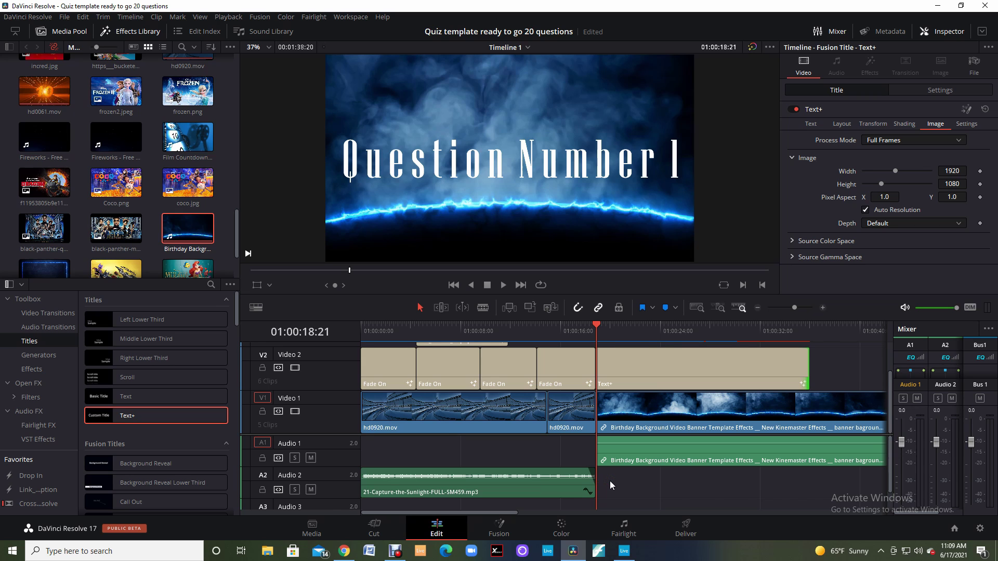
# Trim the Birthday background video and audio back to end with the Text+ title
pyautogui.click(597, 327)
pyautogui.moveTo(596, 327); pyautogui.dragTo(708, 354)
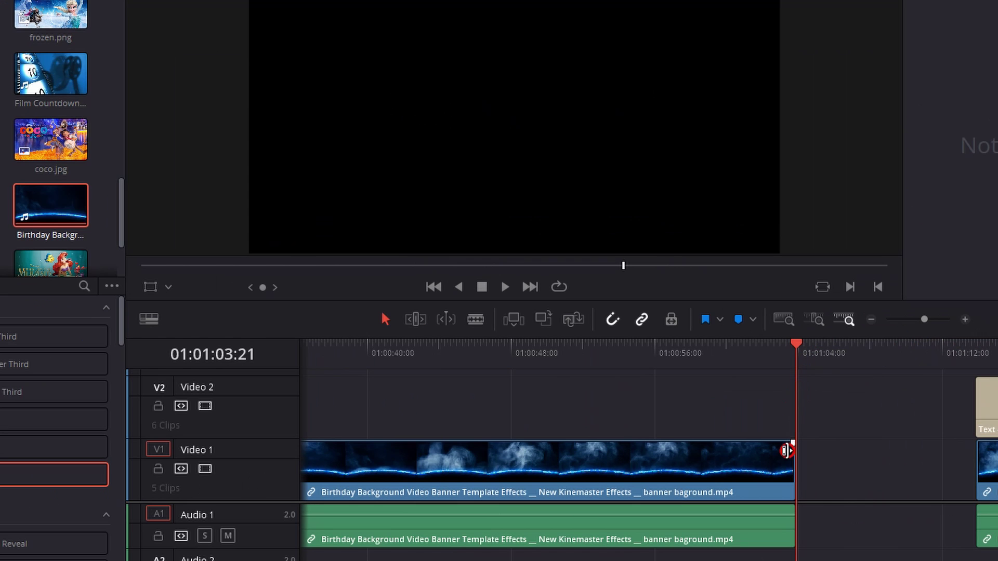
pyautogui.click(738, 472)
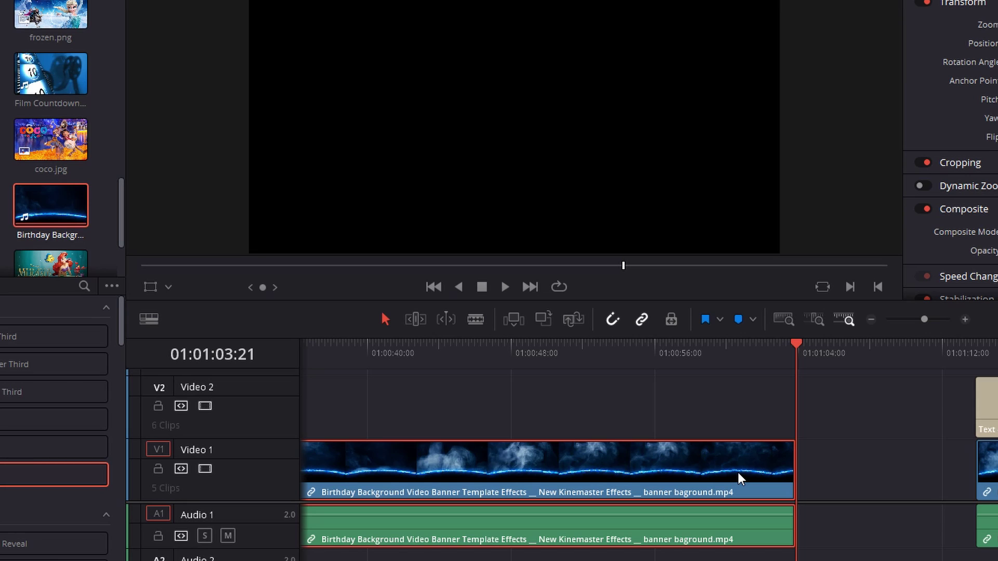
pyautogui.click(783, 472)
pyautogui.click(748, 469)
pyautogui.click(787, 462)
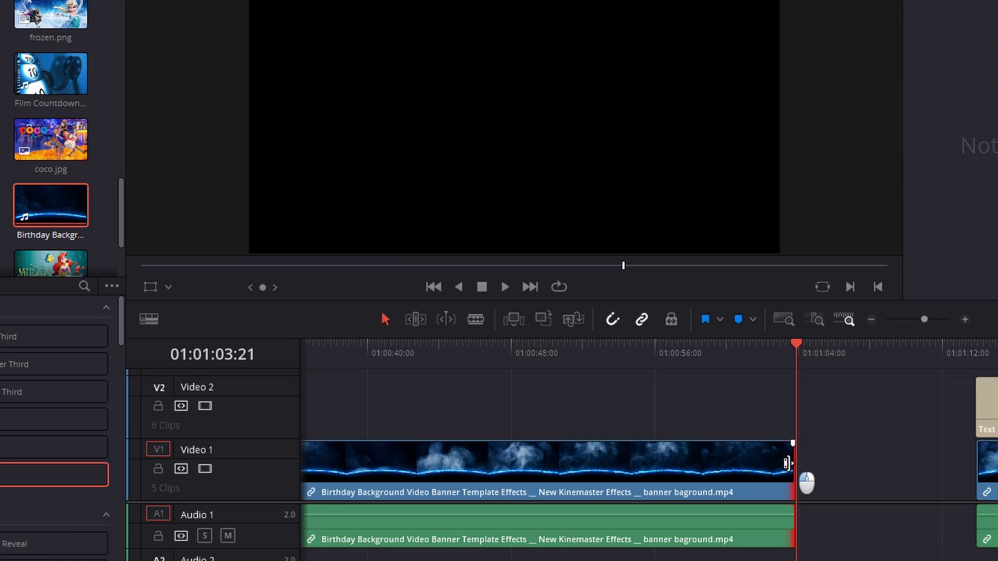
pyautogui.moveTo(787, 462); pyautogui.dragTo(429, 486)
pyautogui.click(470, 478)
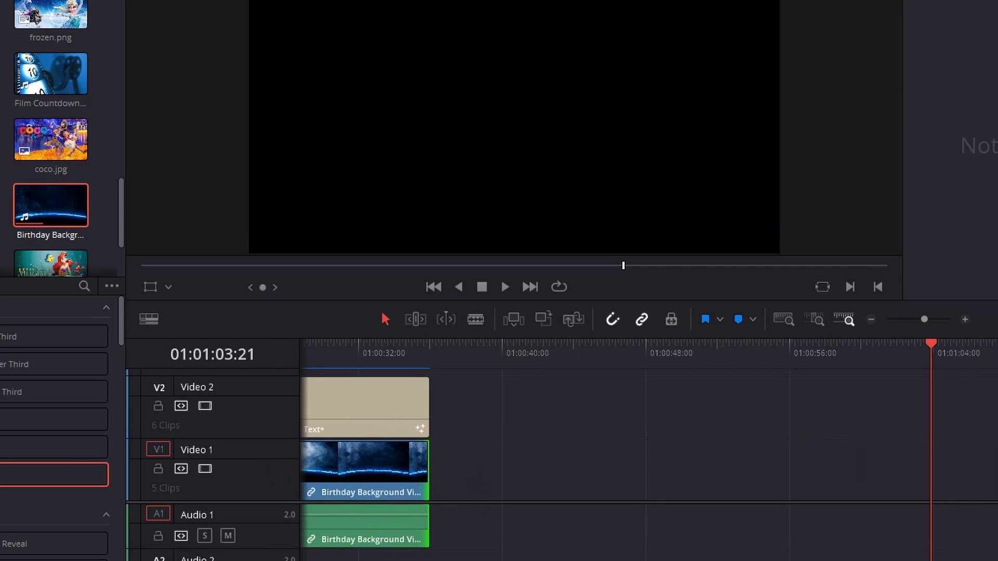
# Select the Text+ title clip and play back 'Question Number 1' over the smoke background
pyautogui.hscroll(-5, 649, 442)
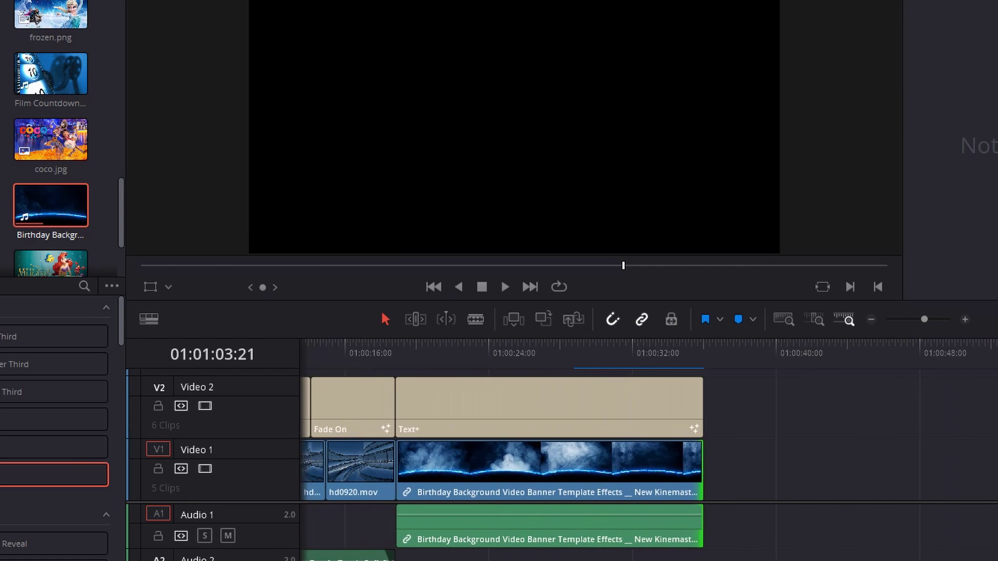
pyautogui.click(584, 423)
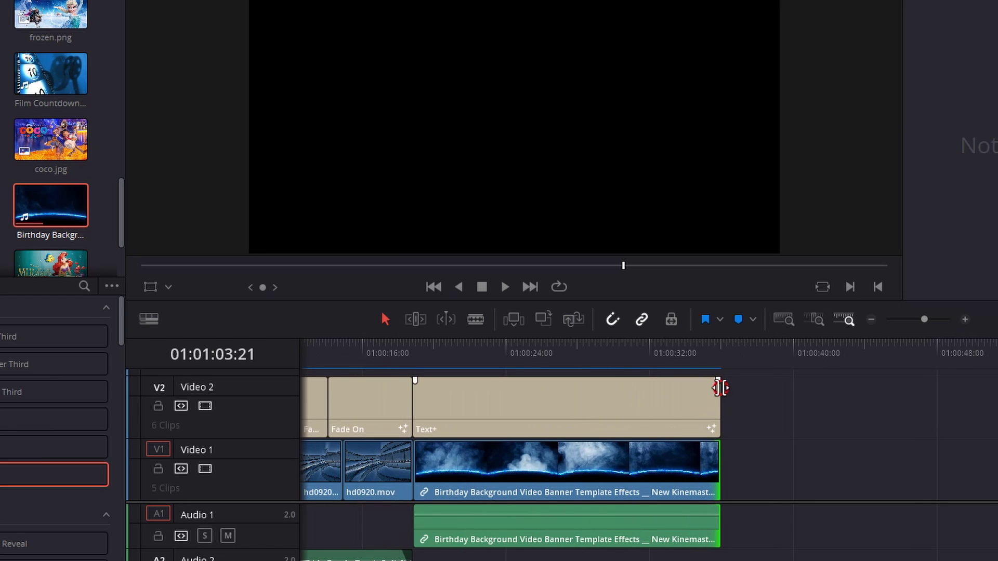
pyautogui.click(734, 388)
pyautogui.click(414, 541)
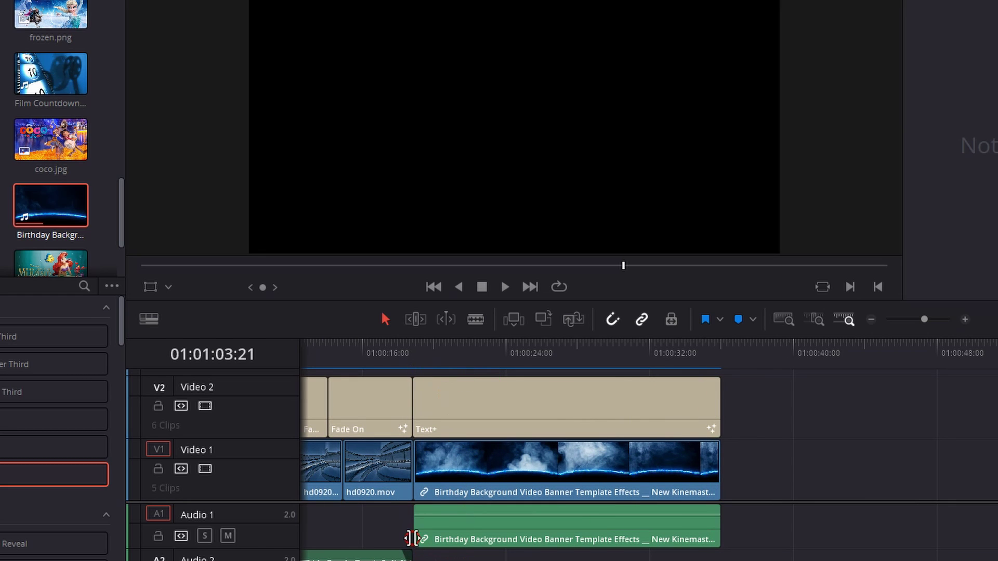
pyautogui.click(398, 534)
pyautogui.click(446, 398)
pyautogui.click(503, 285)
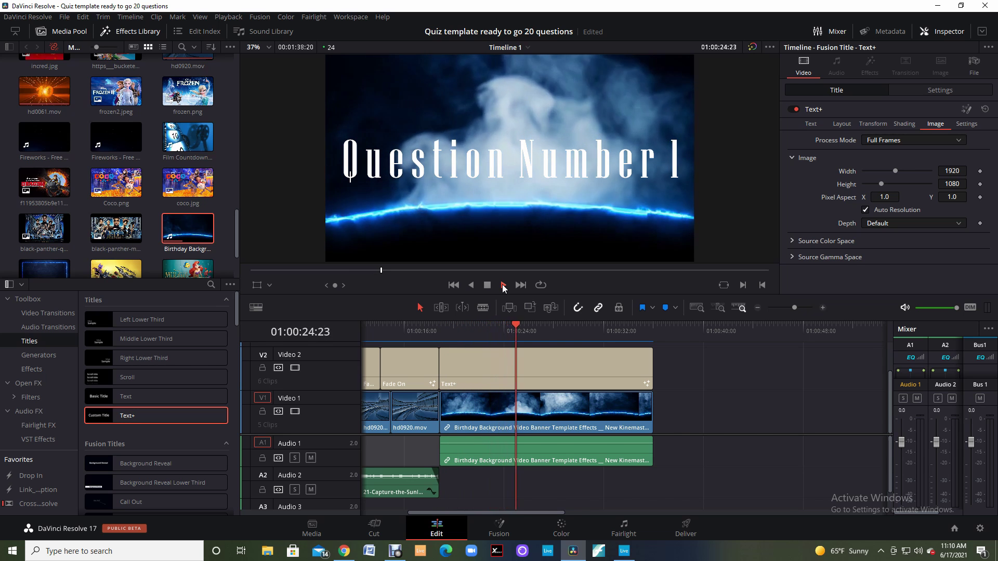
pyautogui.click(487, 285)
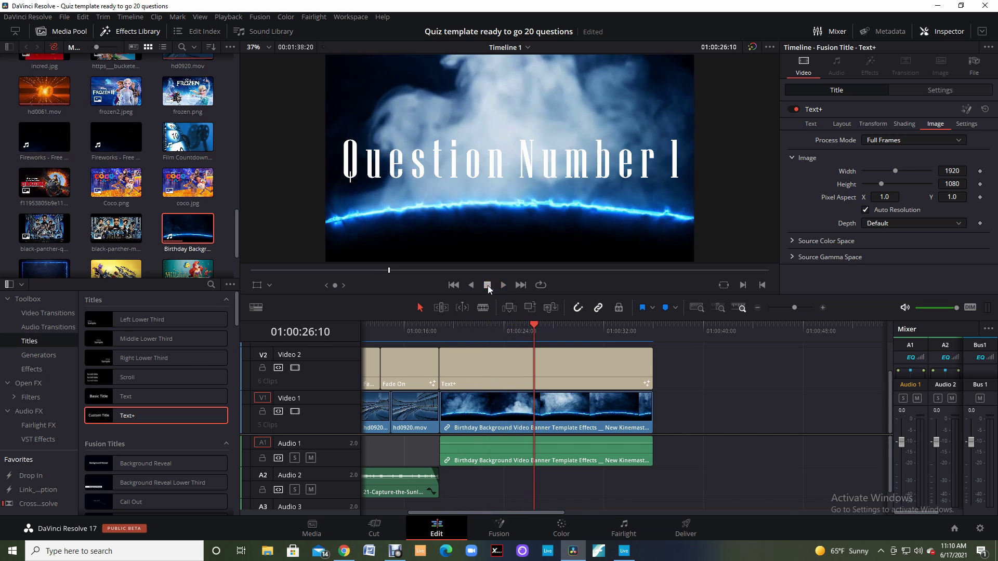